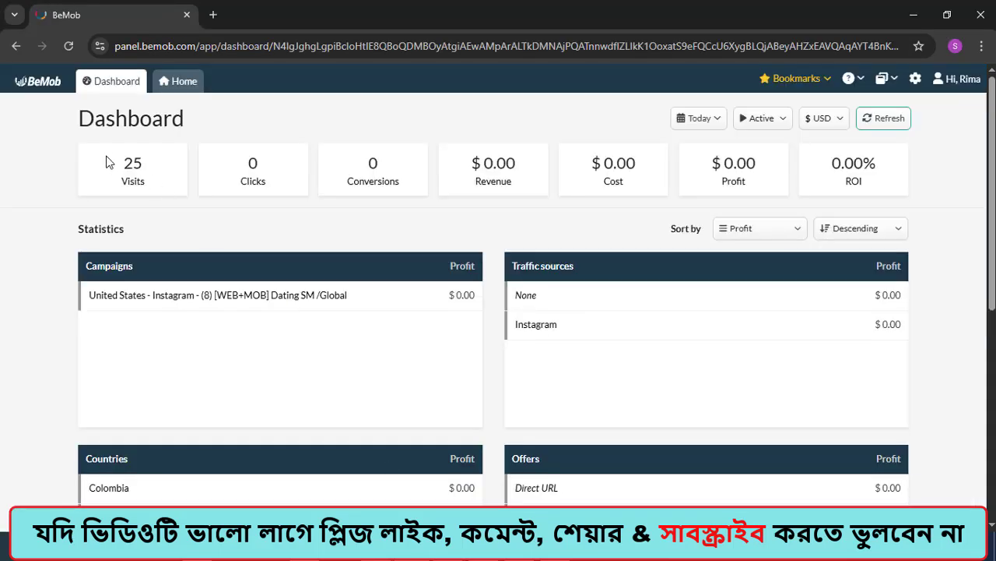
Step: Examine the visits, campaigns, countries, offers and traffic statistics on the existing BeMob dashboard
{"action": "left_click_drag", "start_coordinate": [111, 162], "coordinate": [156, 174]}
{"action": "scroll", "coordinate": [157, 182], "scroll_direction": "down", "scroll_amount": 3}
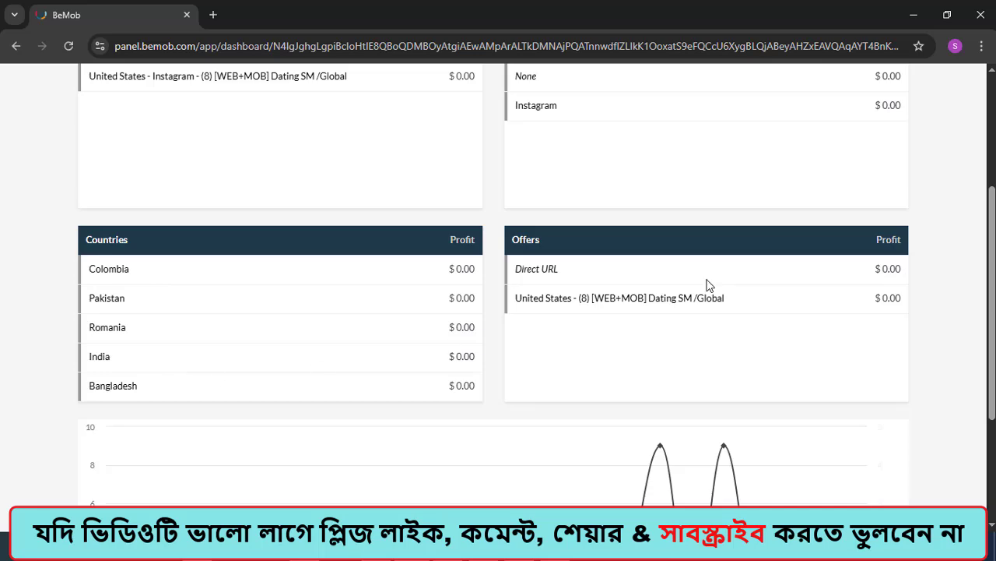
{"action": "scroll", "coordinate": [545, 278], "scroll_direction": "down", "scroll_amount": 3}
{"action": "scroll", "coordinate": [449, 320], "scroll_direction": "up", "scroll_amount": 6}
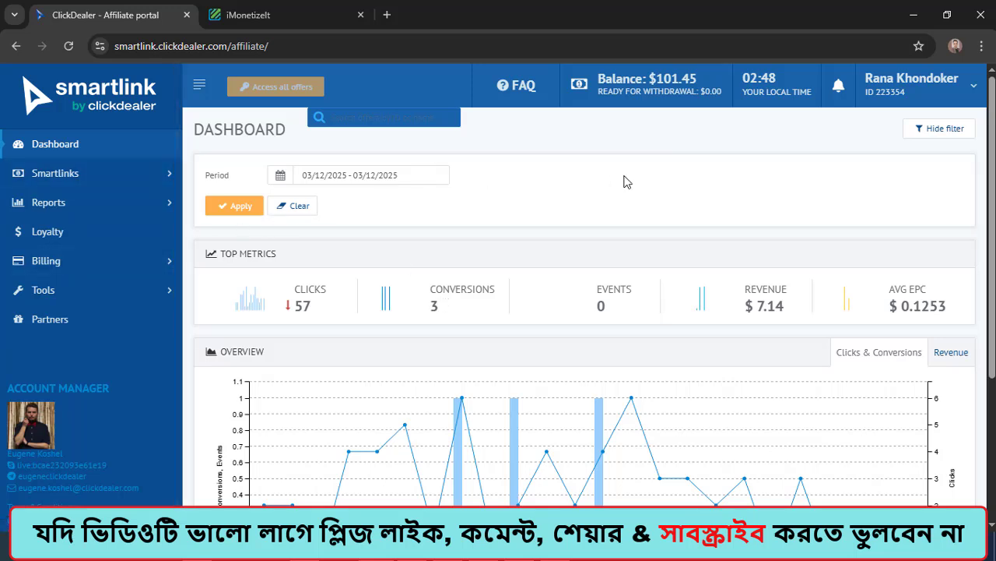
Step: Switch to the ClickDealer smartlink dashboard, examine its top metrics and overview chart, and reload the page
{"action": "scroll", "coordinate": [649, 116], "scroll_direction": "down", "scroll_amount": 2}
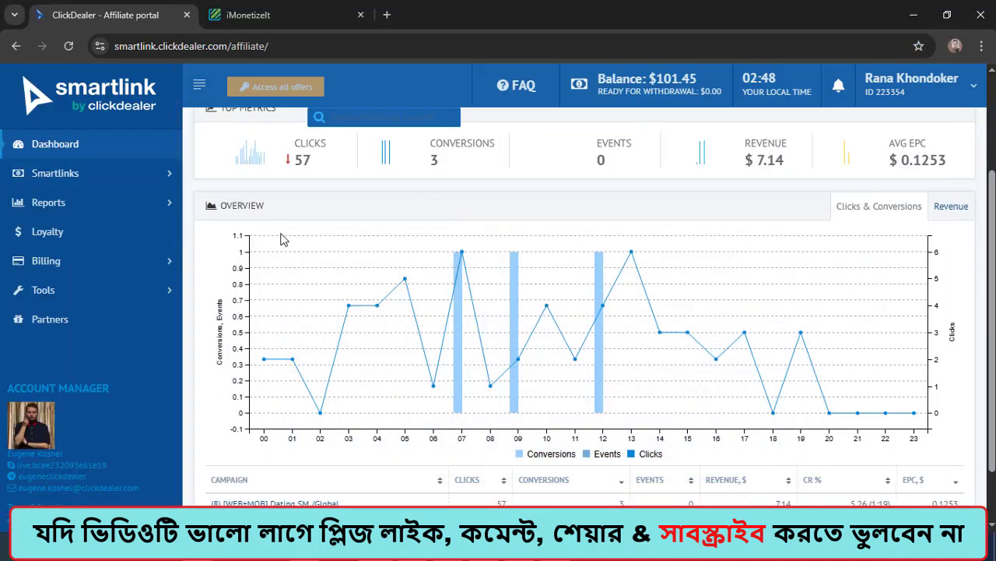
{"action": "scroll", "coordinate": [281, 240], "scroll_direction": "up", "scroll_amount": 1}
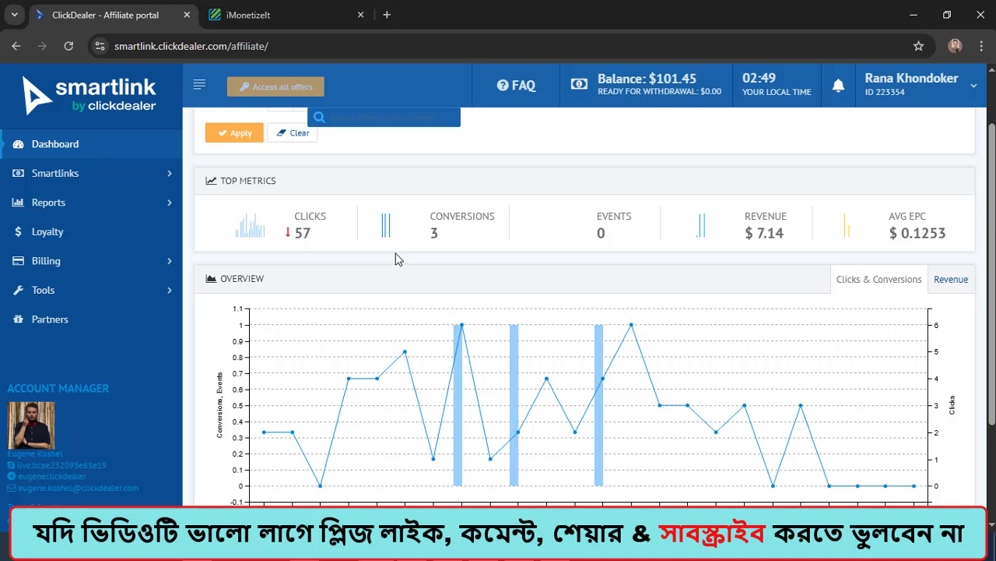
{"action": "left_click", "coordinate": [69, 46]}
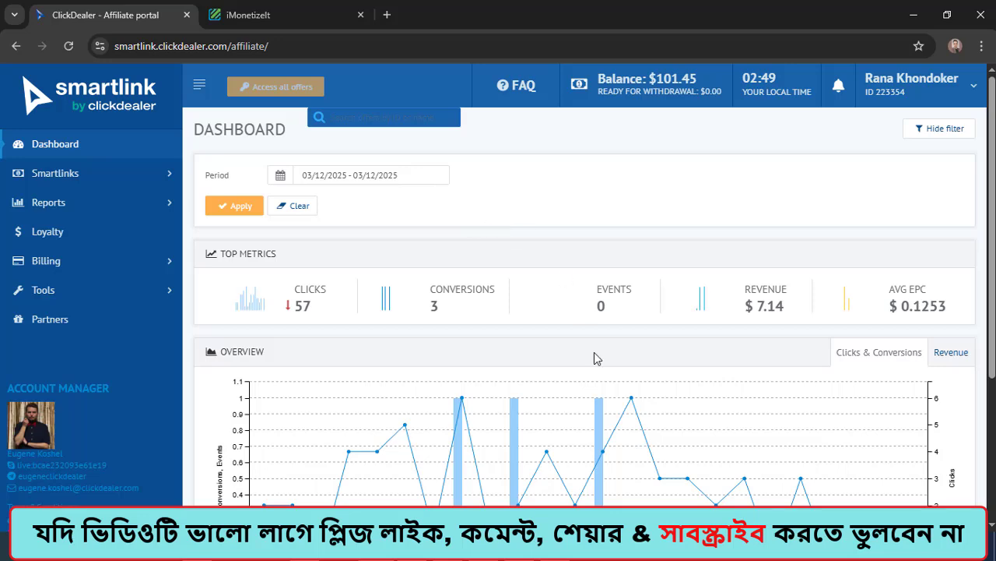
Step: Switch to the BeMob login page, open the sign-up form and fill in the account holder's first and last name
{"action": "left_click", "coordinate": [491, 549]}
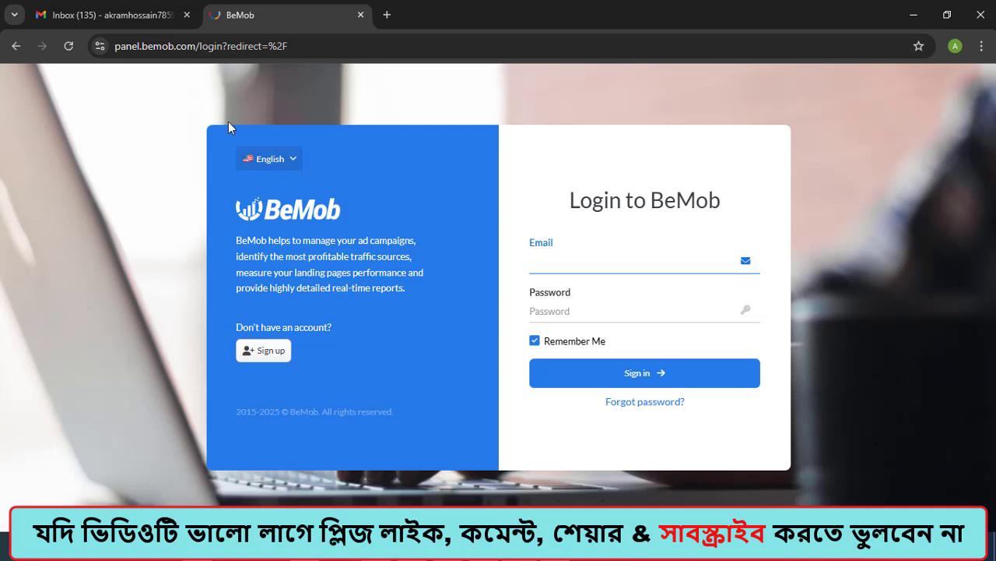
{"action": "left_click", "coordinate": [259, 363]}
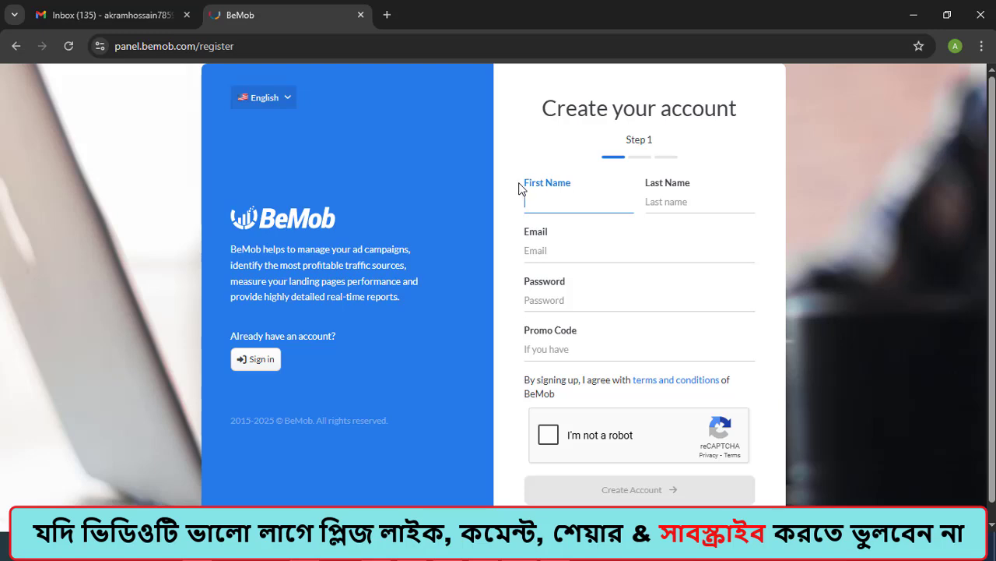
{"action": "left_click_drag", "start_coordinate": [521, 190], "coordinate": [572, 190]}
{"action": "left_click", "coordinate": [680, 194]}
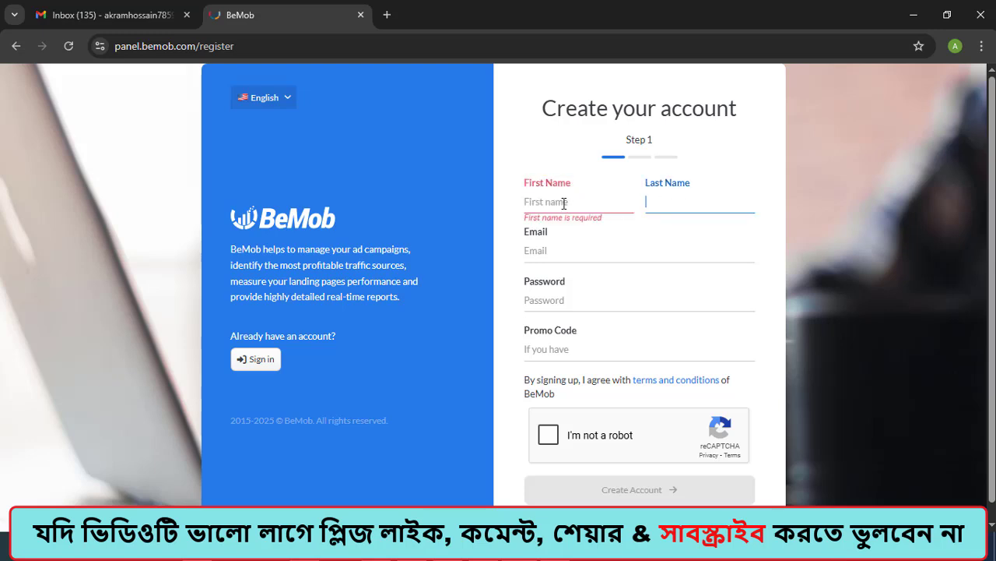
{"action": "left_click", "coordinate": [564, 203]}
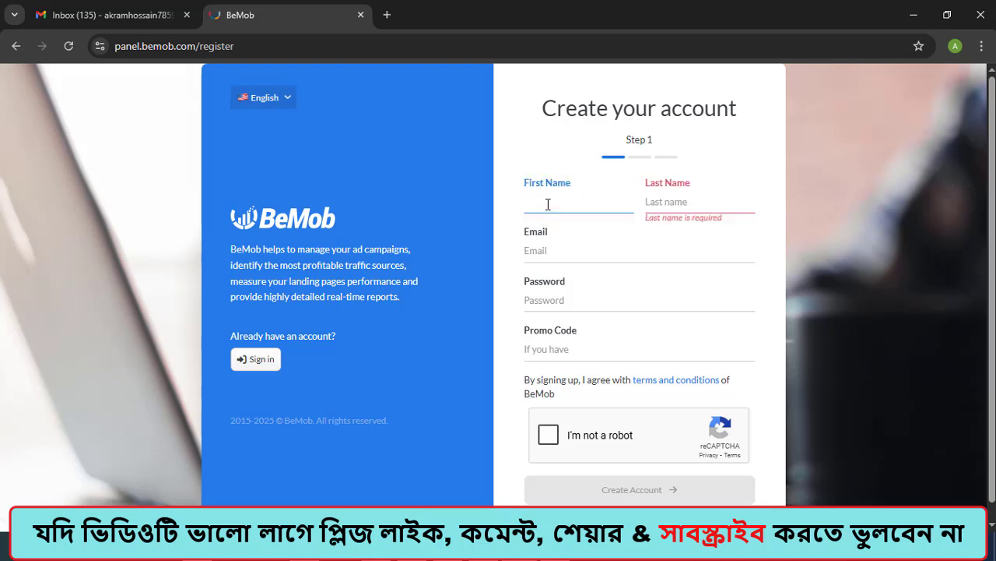
{"action": "left_click", "coordinate": [646, 192]}
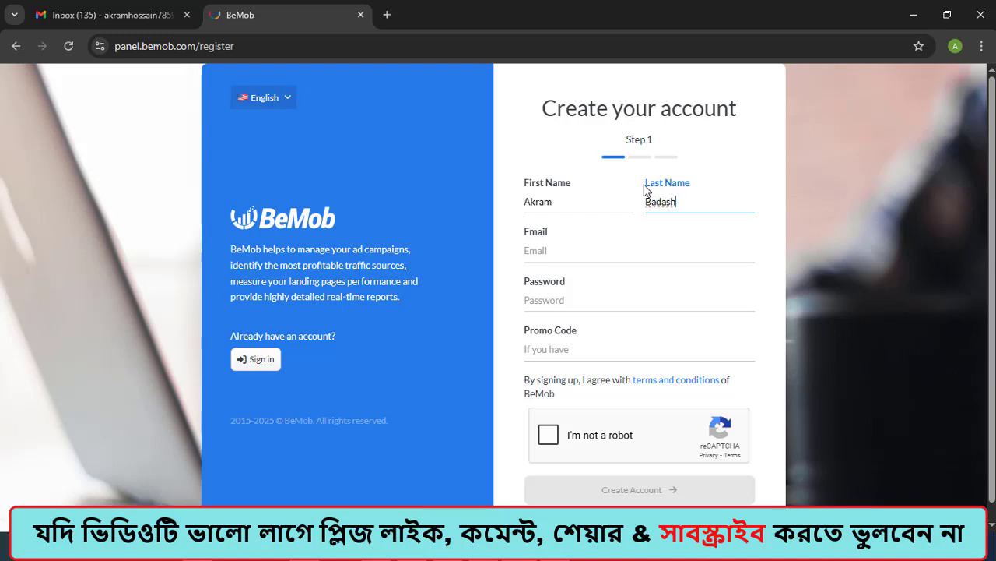
Step: Copy the e-mail address from the Notepad note into the registration form's Email field
{"action": "left_click", "coordinate": [572, 251]}
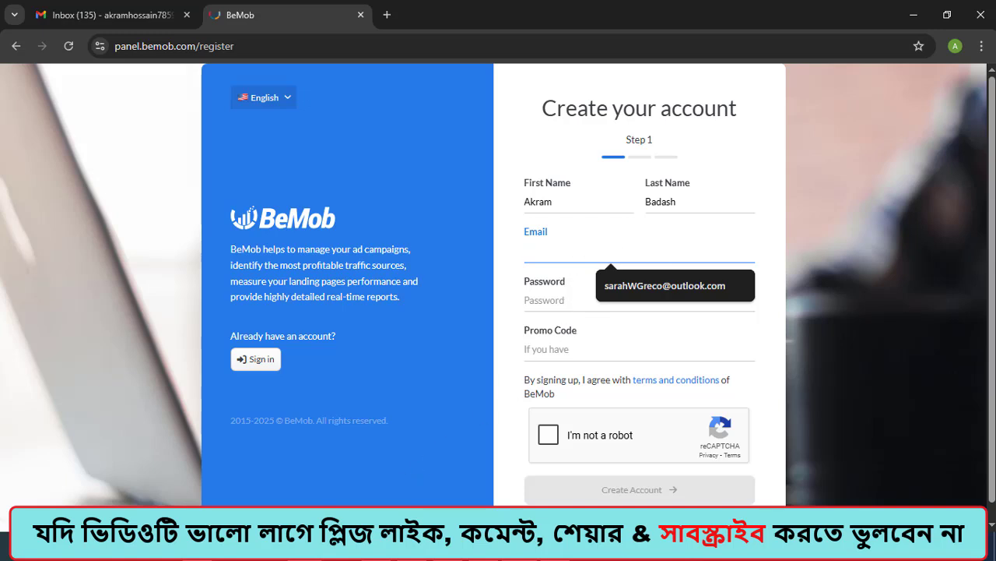
{"action": "key", "text": "alt+Tab"}
{"action": "left_click_drag", "start_coordinate": [240, 116], "coordinate": [76, 117]}
{"action": "key", "text": "ctrl+c"}
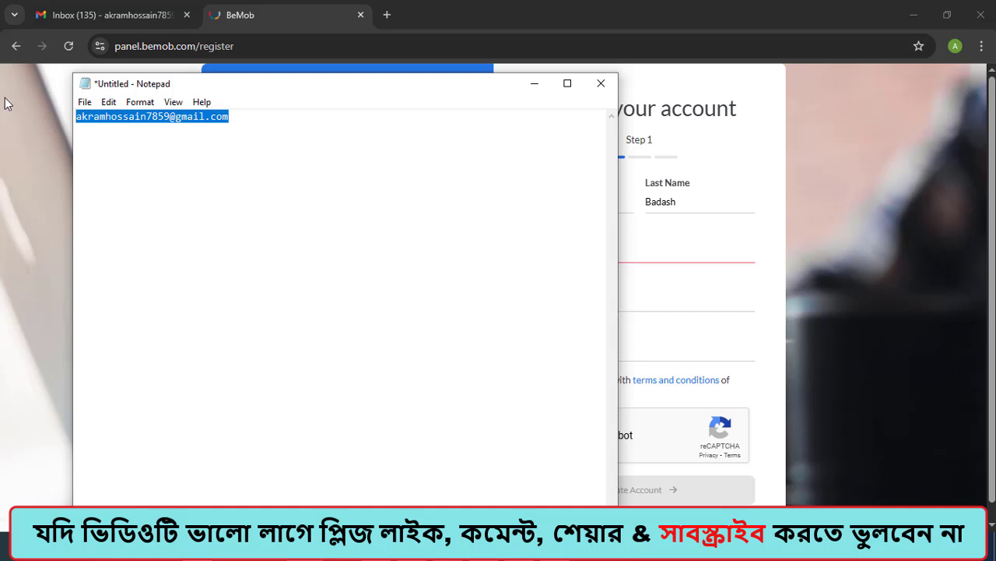
{"action": "left_click", "coordinate": [534, 83]}
{"action": "key", "text": "ctrl+v"}
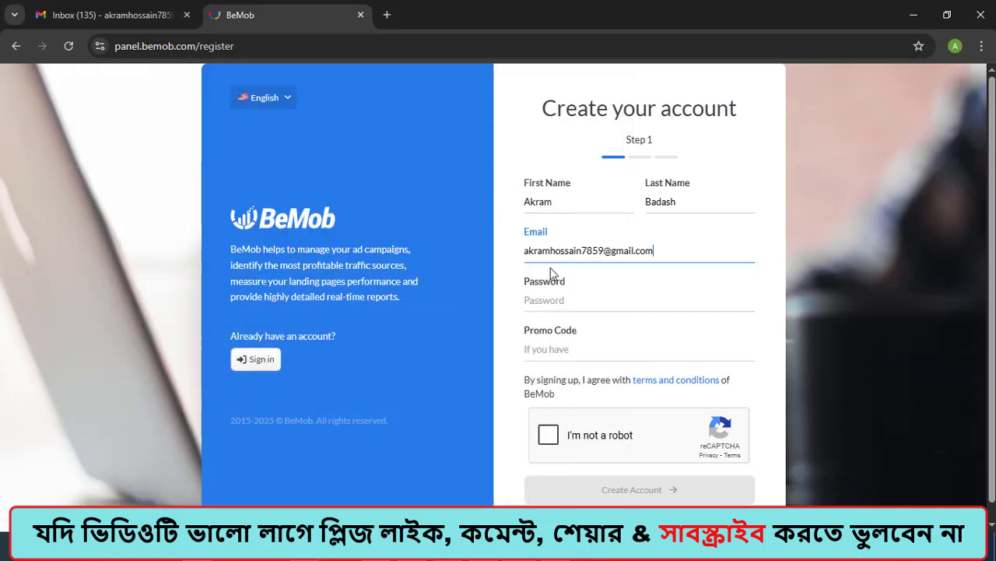
Step: Enter a self-chosen account password in the registration form and leave the promo code empty
{"action": "left_click", "coordinate": [542, 299]}
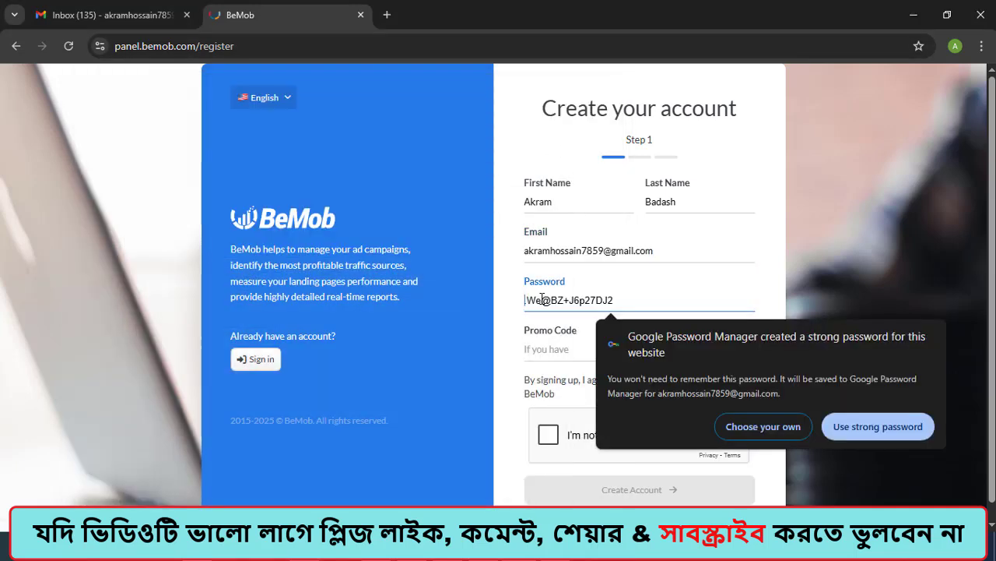
{"action": "type", "text": "•••"}
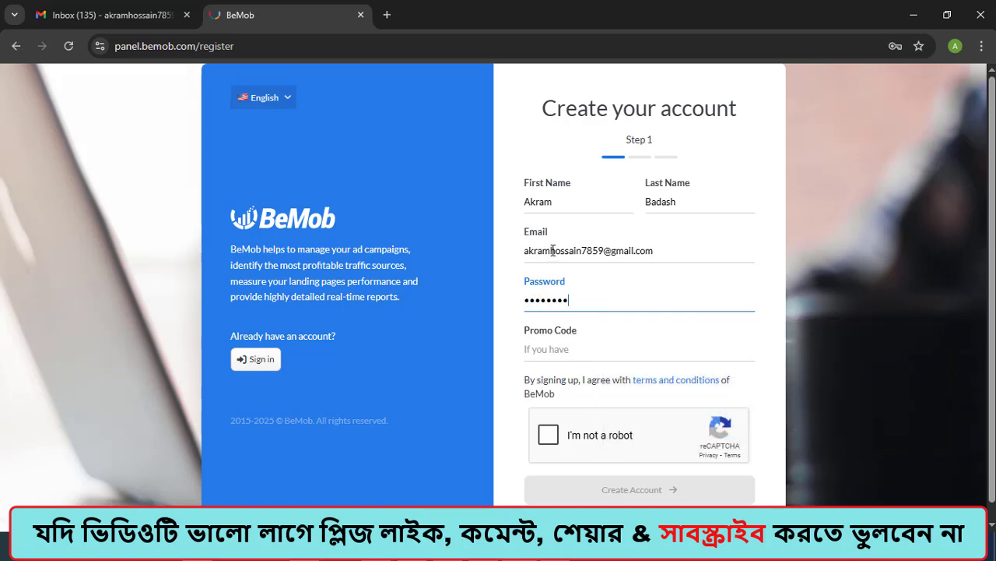
{"action": "type", "text": "••••••••••"}
{"action": "left_click", "coordinate": [542, 347]}
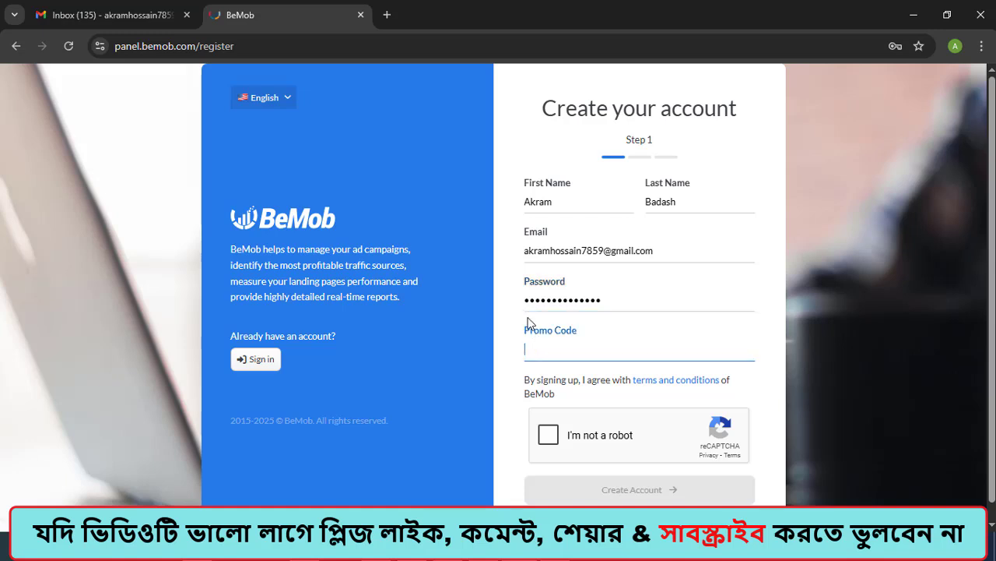
Step: Complete the reCAPTCHA check and submit the first step of the account registration
{"action": "scroll", "coordinate": [545, 409], "scroll_direction": "down", "scroll_amount": 1}
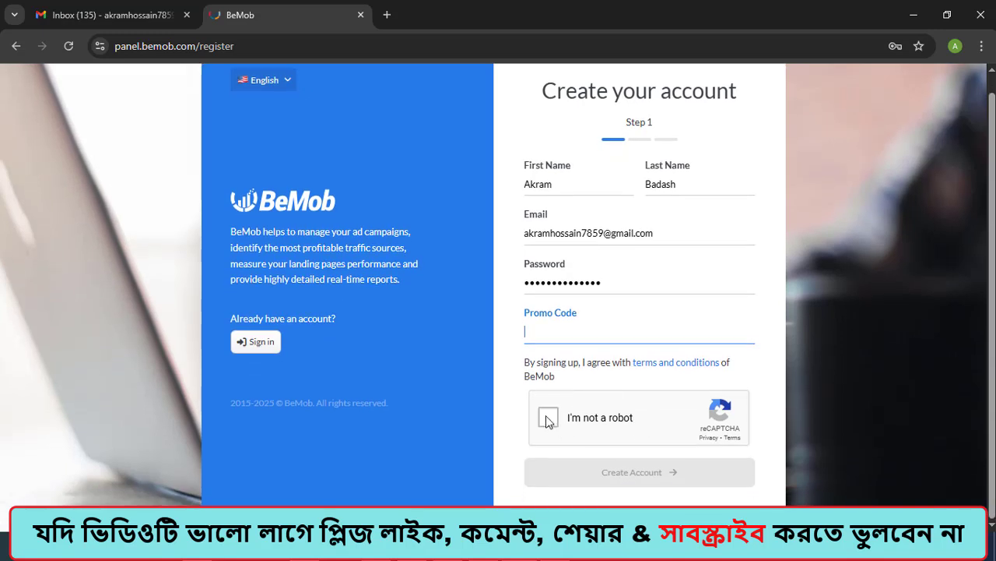
{"action": "left_click", "coordinate": [550, 411]}
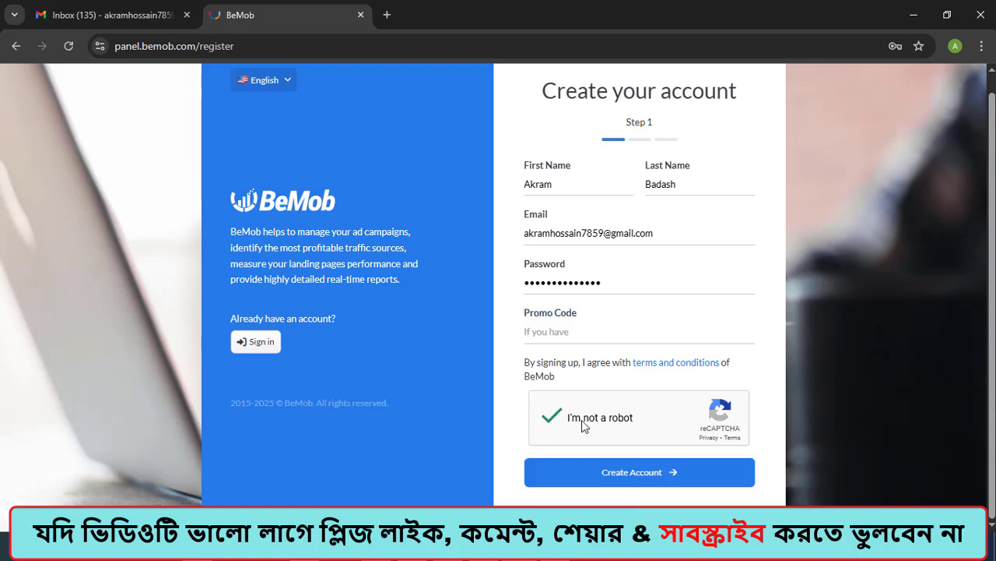
{"action": "left_click", "coordinate": [648, 476]}
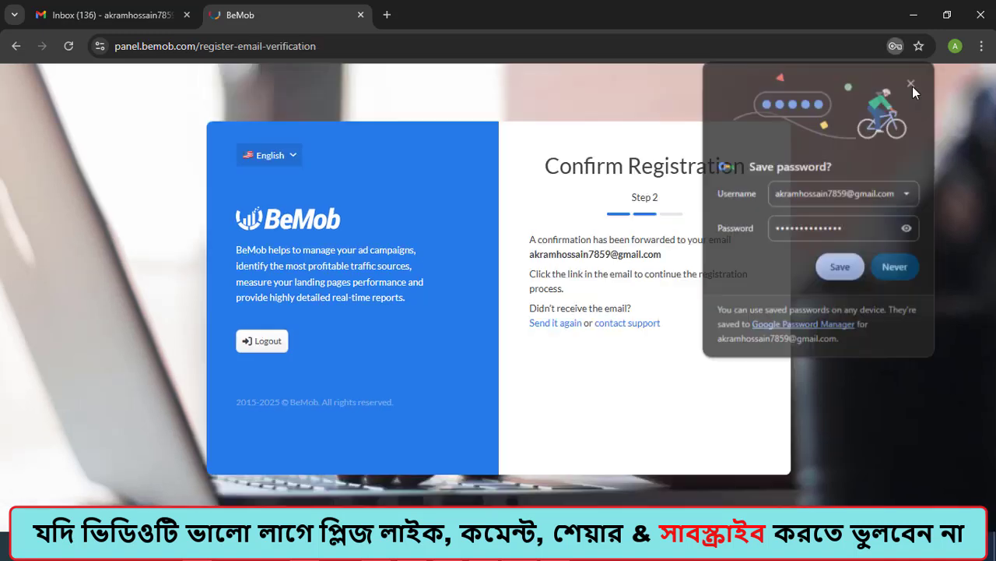
{"action": "left_click", "coordinate": [913, 84]}
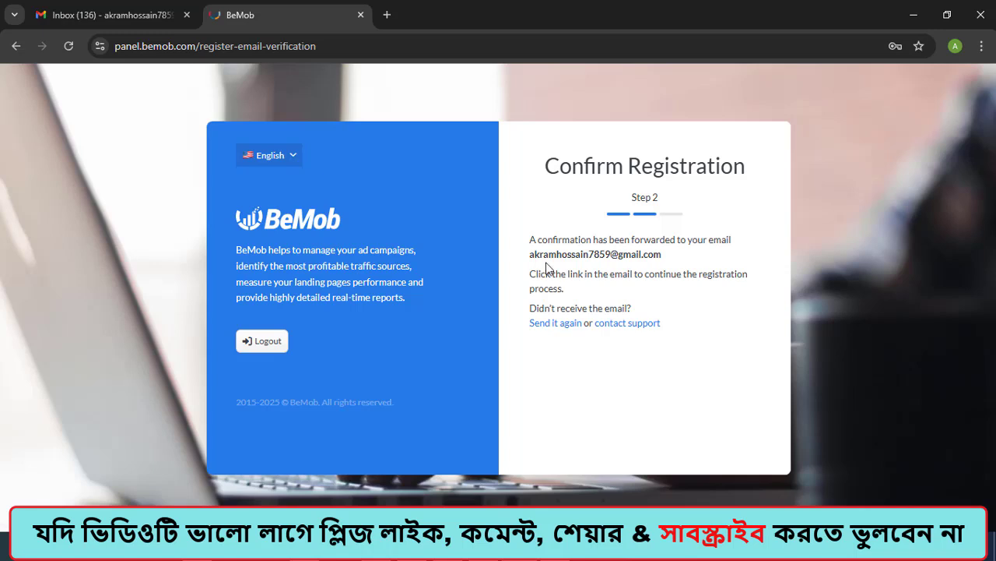
Step: Open the "BeMob Tracker: Activate your account" e-mail in Gmail and activate the account from it
{"action": "left_click_drag", "start_coordinate": [531, 254], "coordinate": [663, 254]}
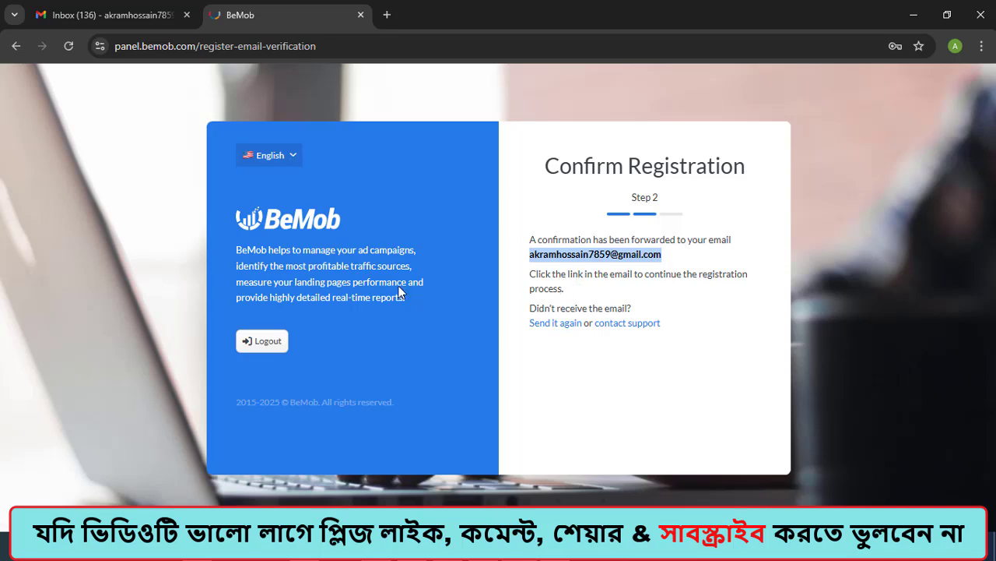
{"action": "left_click", "coordinate": [123, 15]}
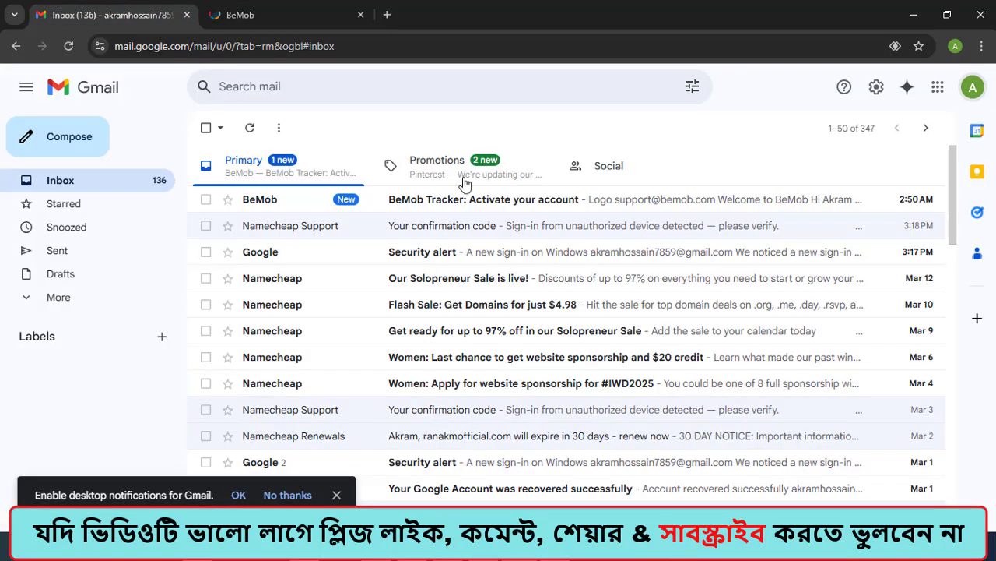
{"action": "left_click", "coordinate": [425, 201]}
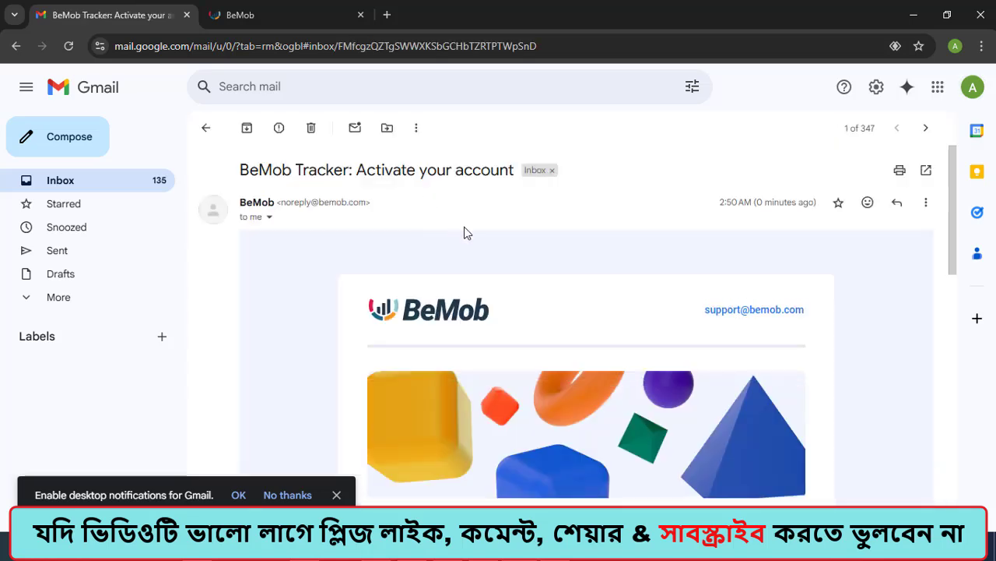
{"action": "scroll", "coordinate": [465, 232], "scroll_direction": "down", "scroll_amount": 5}
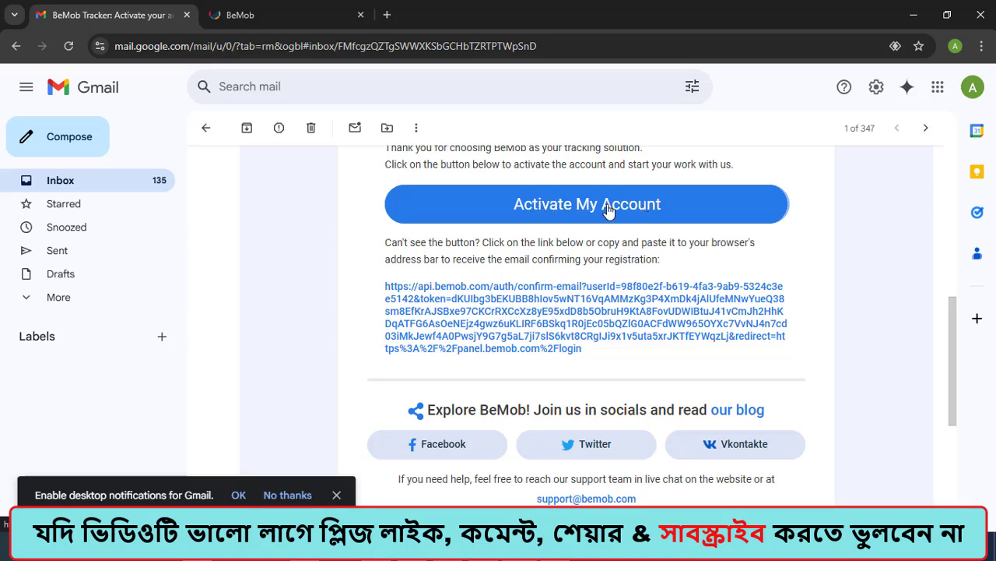
{"action": "left_click", "coordinate": [542, 204]}
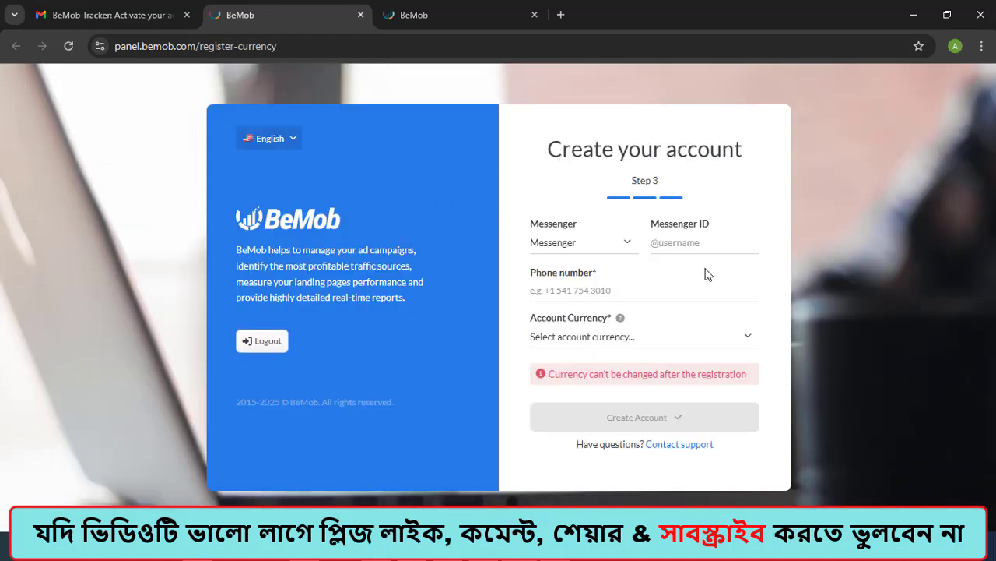
Step: Choose Telegram as the messenger and enter the account holder's Telegram username as the Messenger ID
{"action": "left_click", "coordinate": [615, 245]}
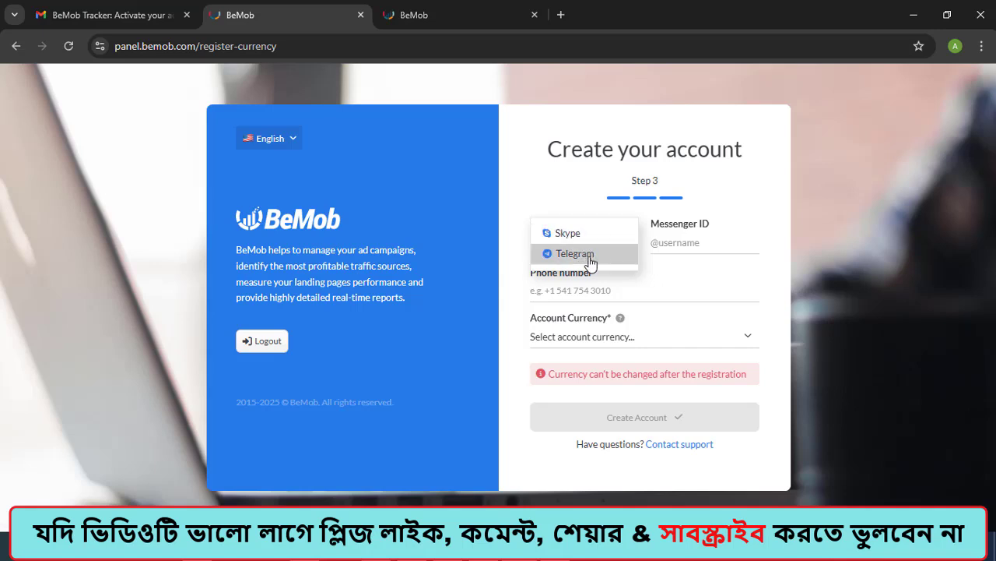
{"action": "left_click", "coordinate": [589, 257]}
{"action": "left_click", "coordinate": [666, 243]}
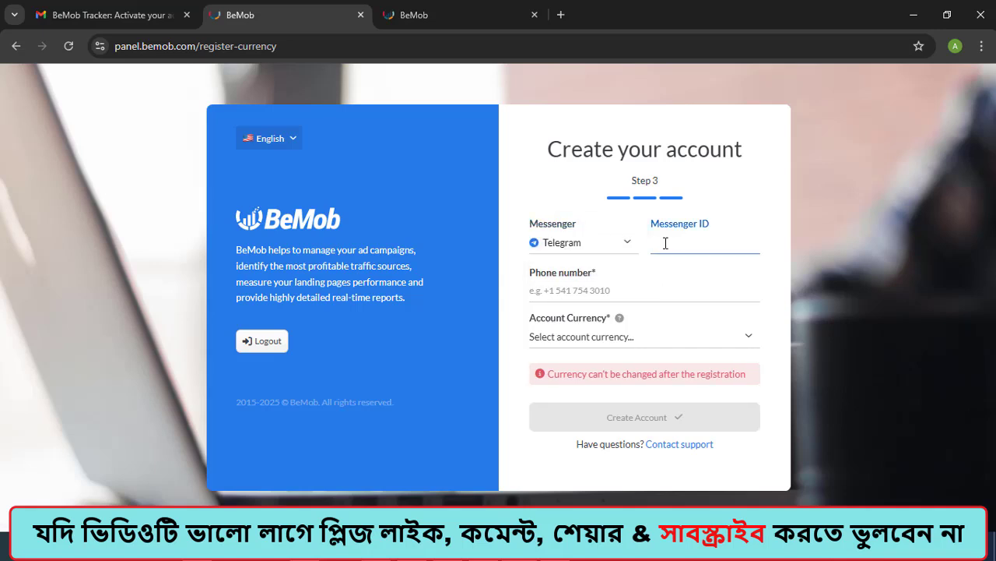
Step: Fill in the account holder's phone number and set the account currency to US Dollar
{"action": "left_click", "coordinate": [570, 293]}
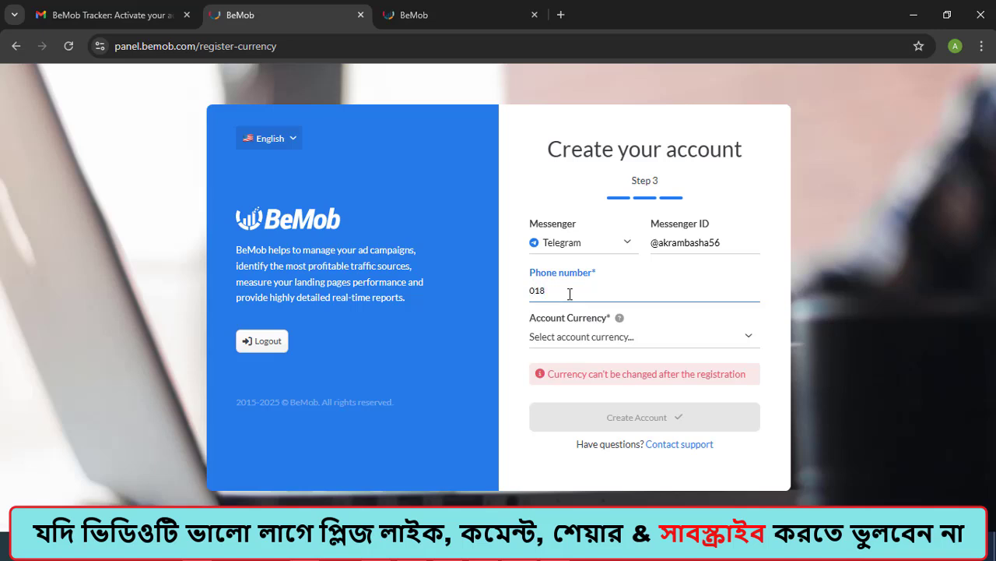
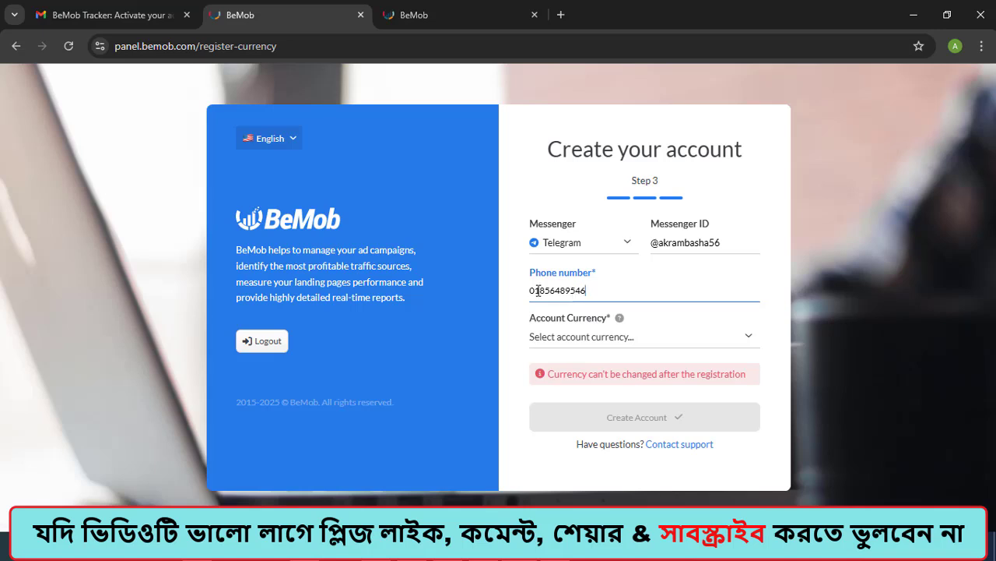
{"action": "left_click", "coordinate": [576, 292]}
{"action": "left_click", "coordinate": [589, 291]}
{"action": "left_click", "coordinate": [608, 343]}
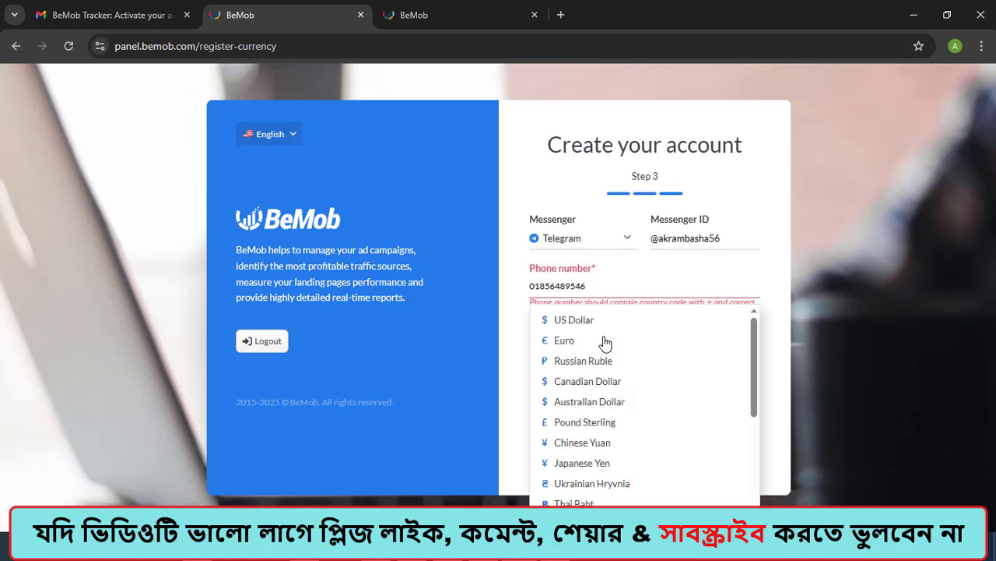
{"action": "left_click", "coordinate": [564, 320]}
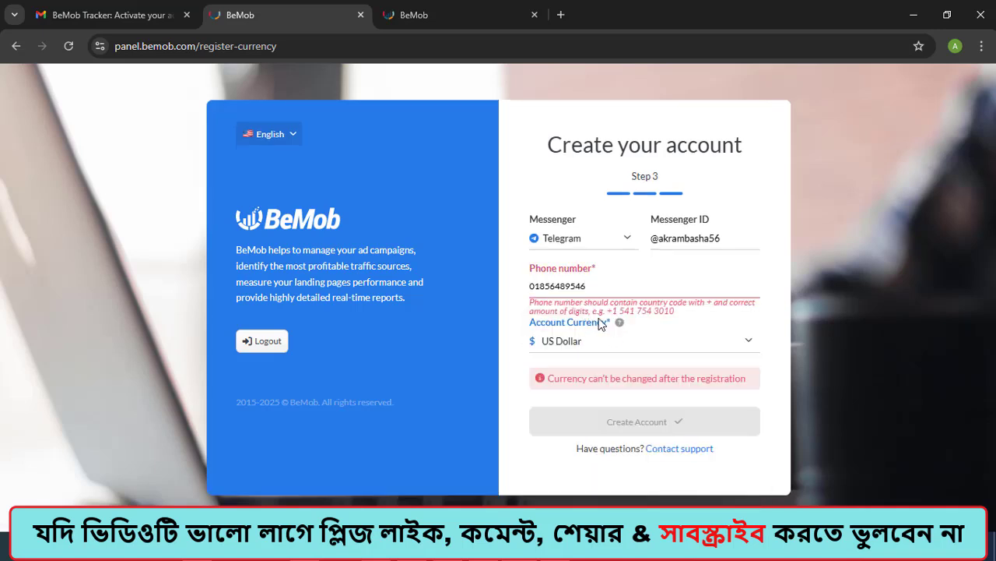
Step: Prefix the phone number with +88 and reselect US Dollar as the account currency
{"action": "left_click", "coordinate": [532, 285]}
{"action": "type", "text": "+88"}
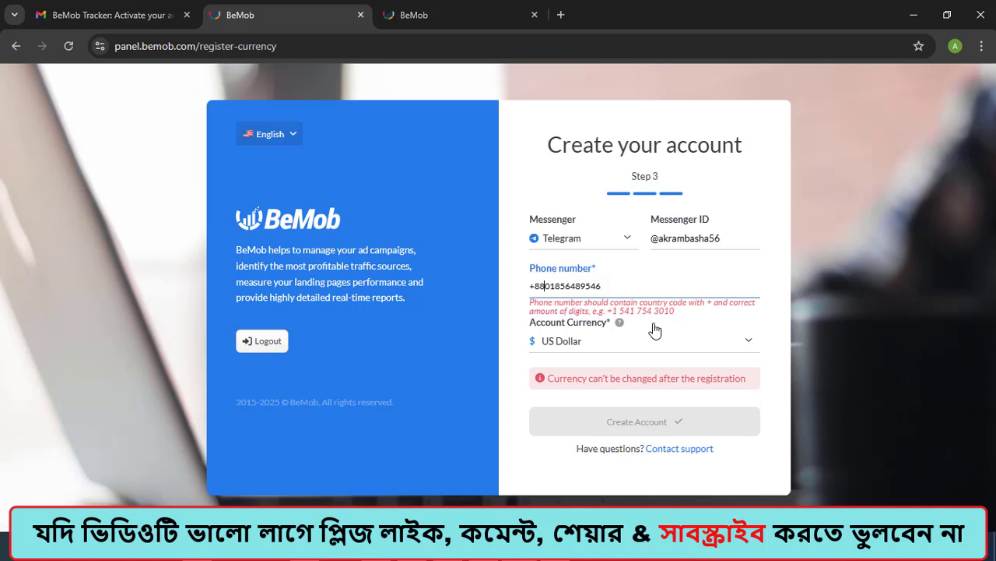
{"action": "left_click", "coordinate": [621, 341]}
{"action": "left_click", "coordinate": [561, 330]}
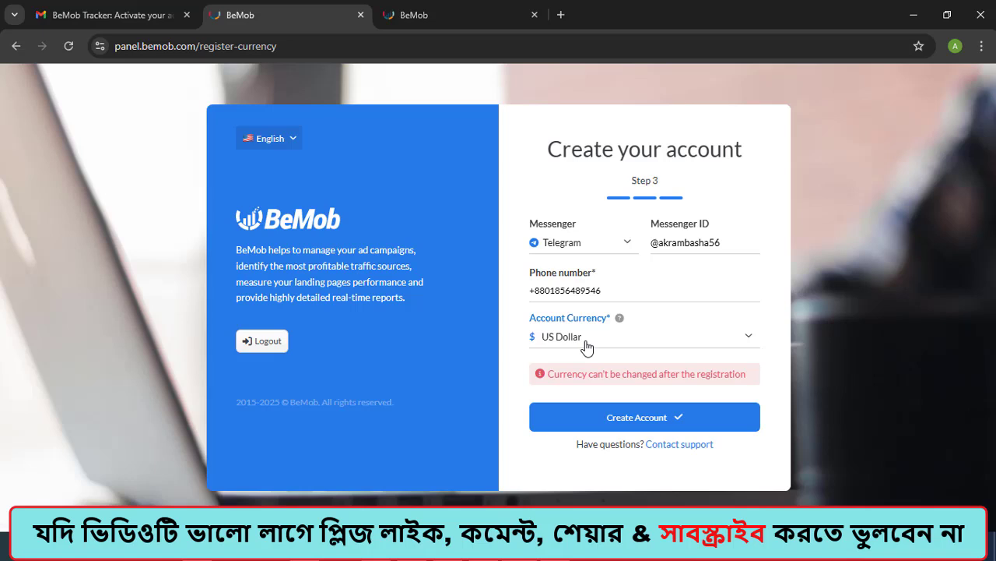
Step: Create the account and continue with the Free pricing plan
{"action": "left_click", "coordinate": [646, 411]}
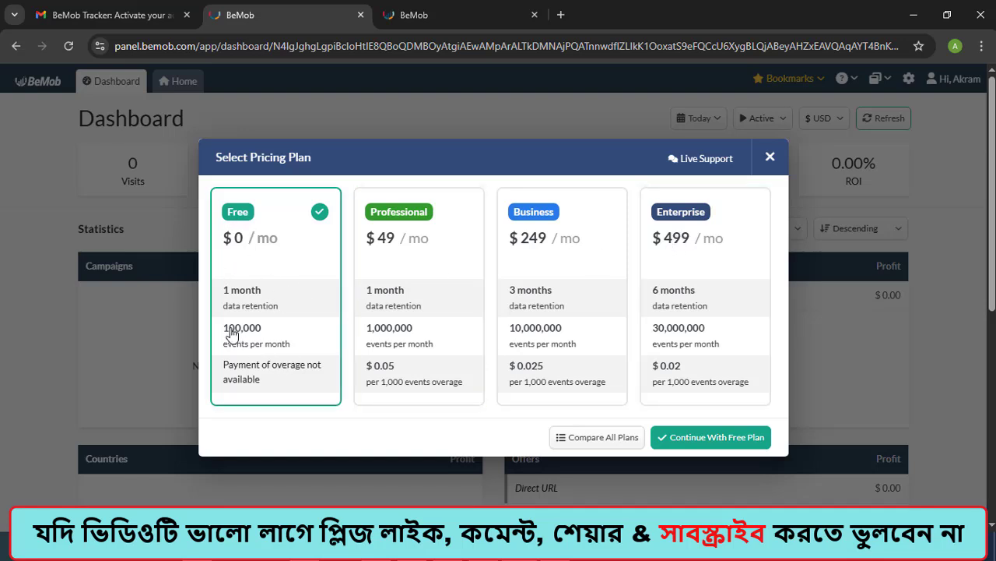
{"action": "left_click", "coordinate": [728, 440]}
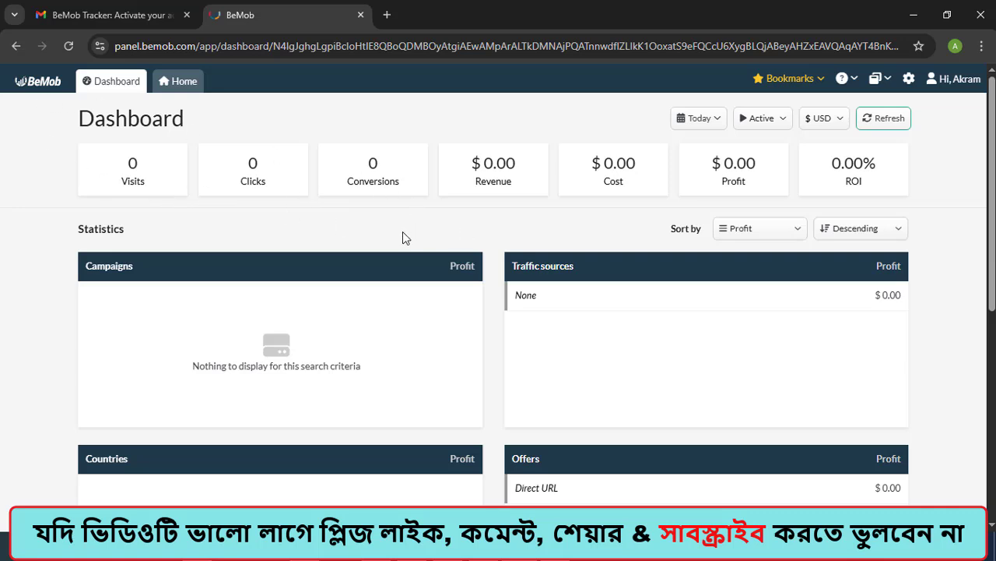
Step: Open the Affiliate Networks report and start a new affiliate network from a template
{"action": "scroll", "coordinate": [407, 246], "scroll_direction": "down", "scroll_amount": 3}
{"action": "scroll", "coordinate": [406, 248], "scroll_direction": "up", "scroll_amount": 3}
{"action": "left_click", "coordinate": [184, 82]}
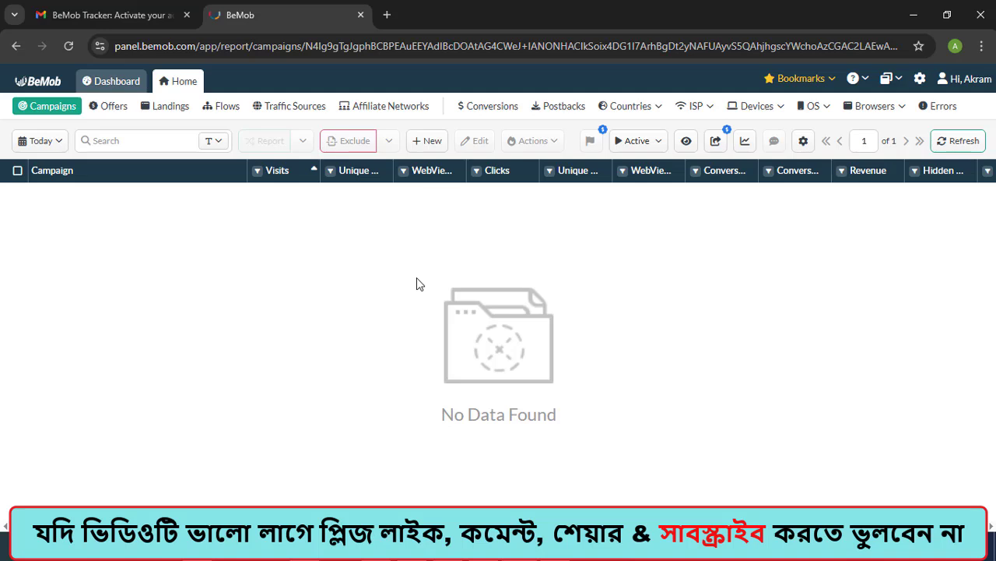
{"action": "left_click", "coordinate": [387, 114]}
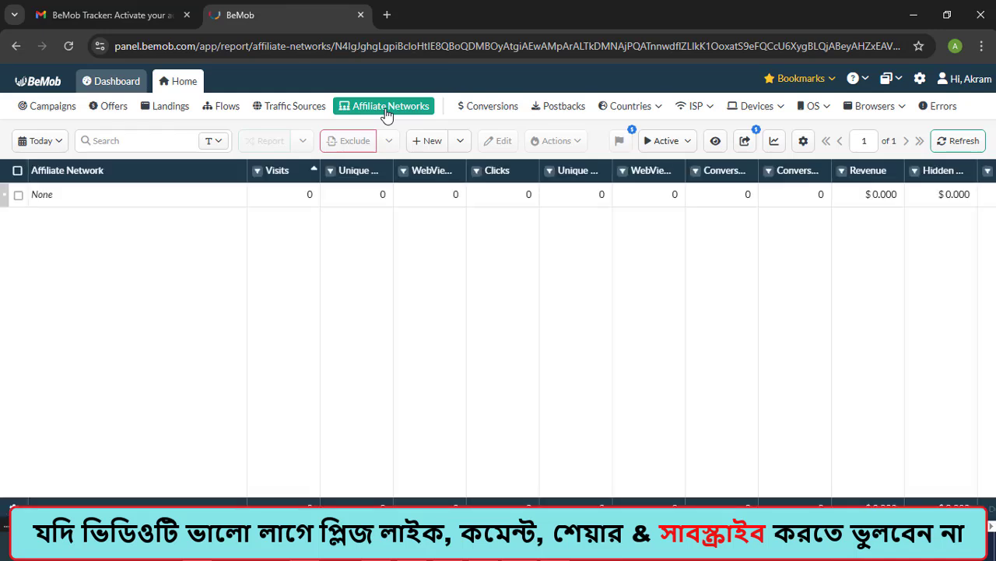
{"action": "left_click", "coordinate": [460, 143]}
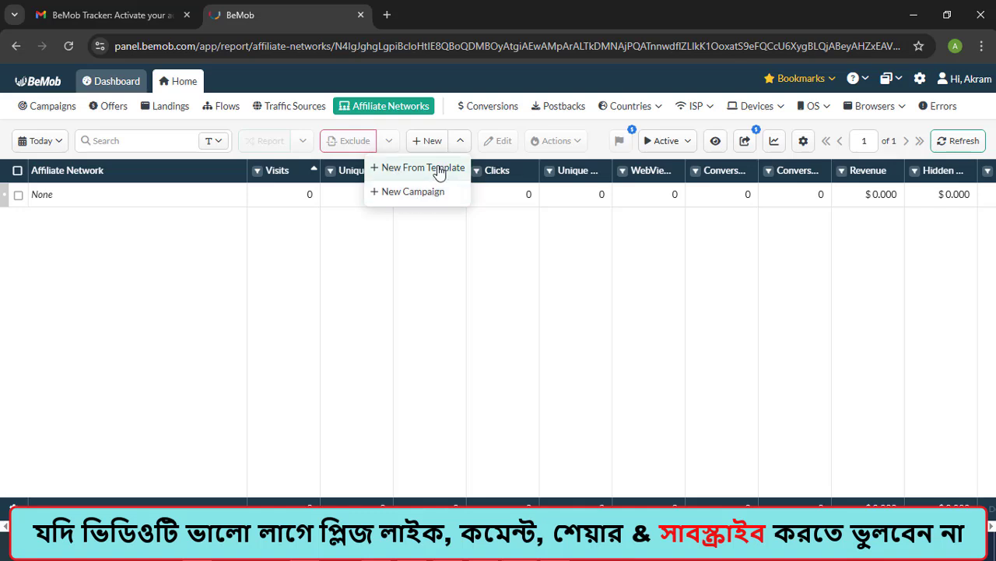
{"action": "left_click", "coordinate": [438, 169]}
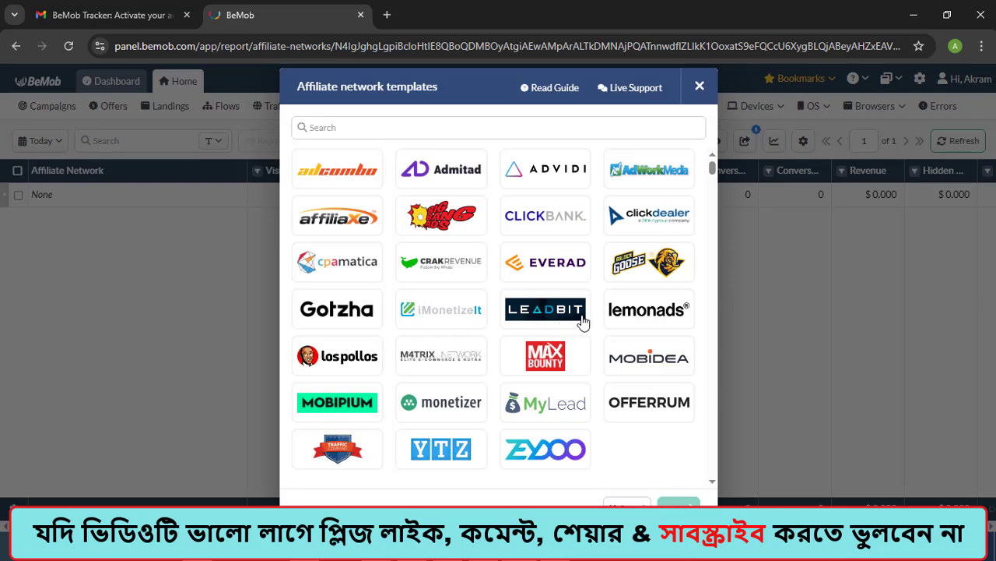
Step: Look through the available affiliate network templates, including the alphabetical list below the logos
{"action": "scroll", "coordinate": [586, 322], "scroll_direction": "down", "scroll_amount": 2}
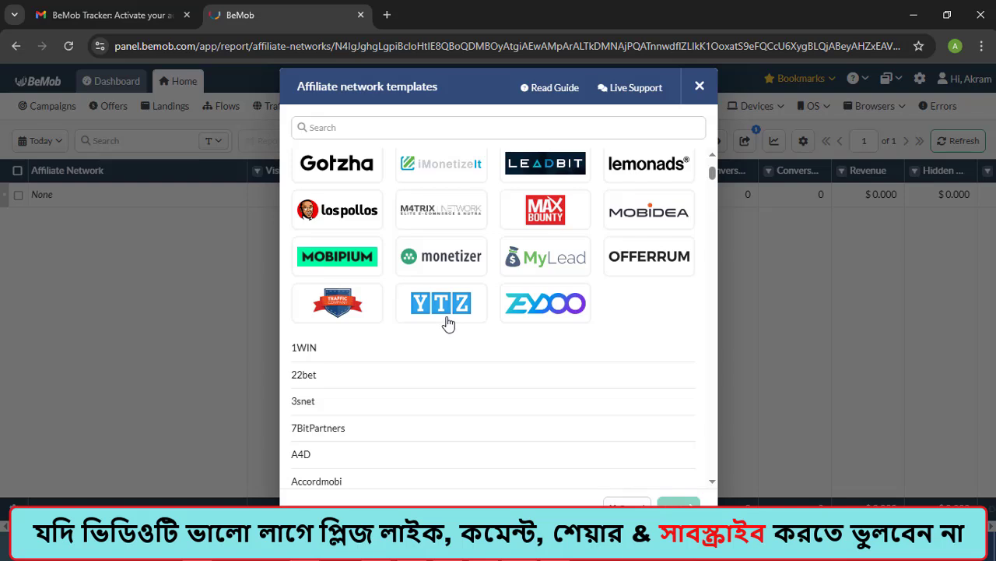
{"action": "scroll", "coordinate": [449, 323], "scroll_direction": "down", "scroll_amount": 11}
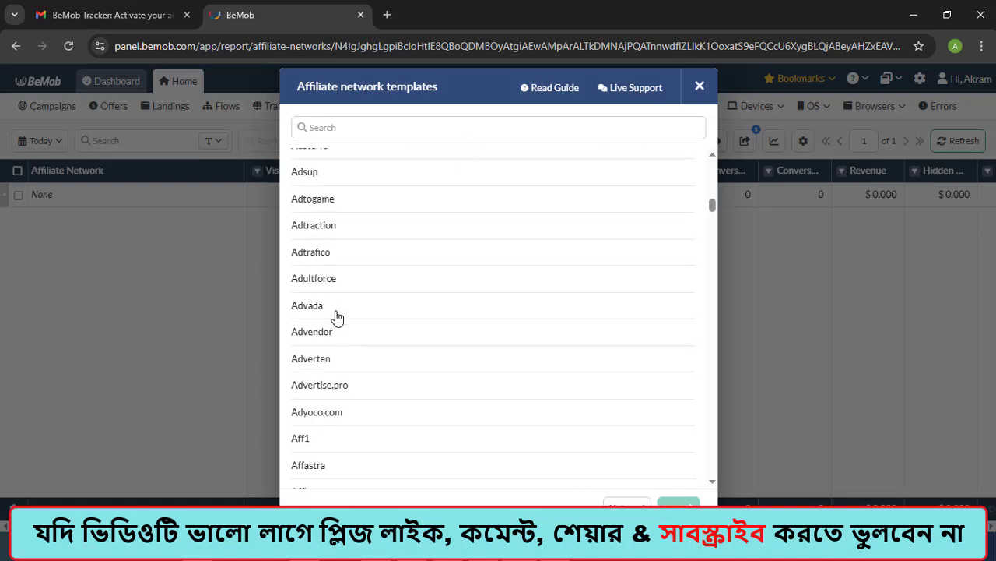
{"action": "scroll", "coordinate": [337, 316], "scroll_direction": "down", "scroll_amount": 10}
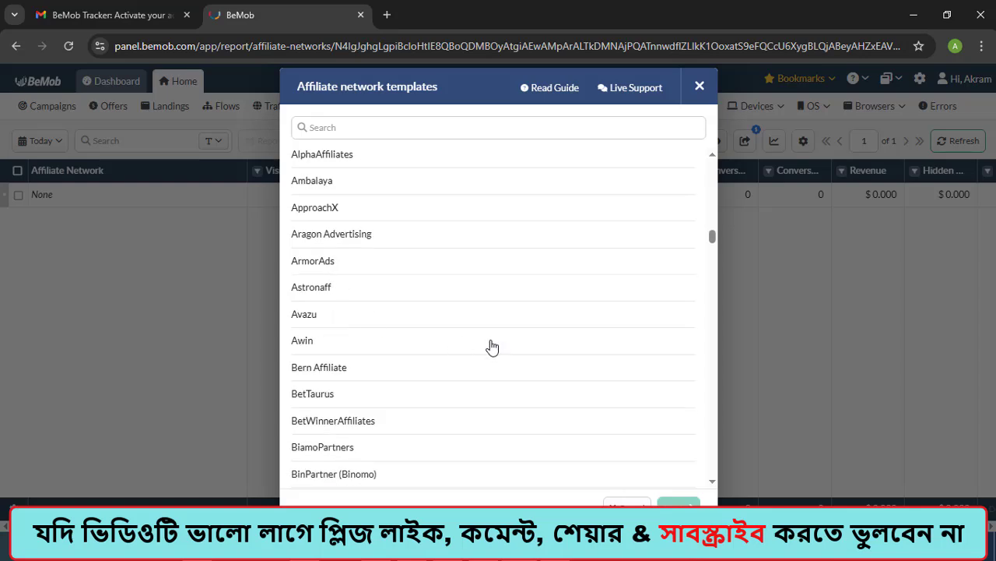
{"action": "scroll", "coordinate": [490, 347], "scroll_direction": "up", "scroll_amount": 10}
{"action": "scroll", "coordinate": [466, 351], "scroll_direction": "down", "scroll_amount": 3}
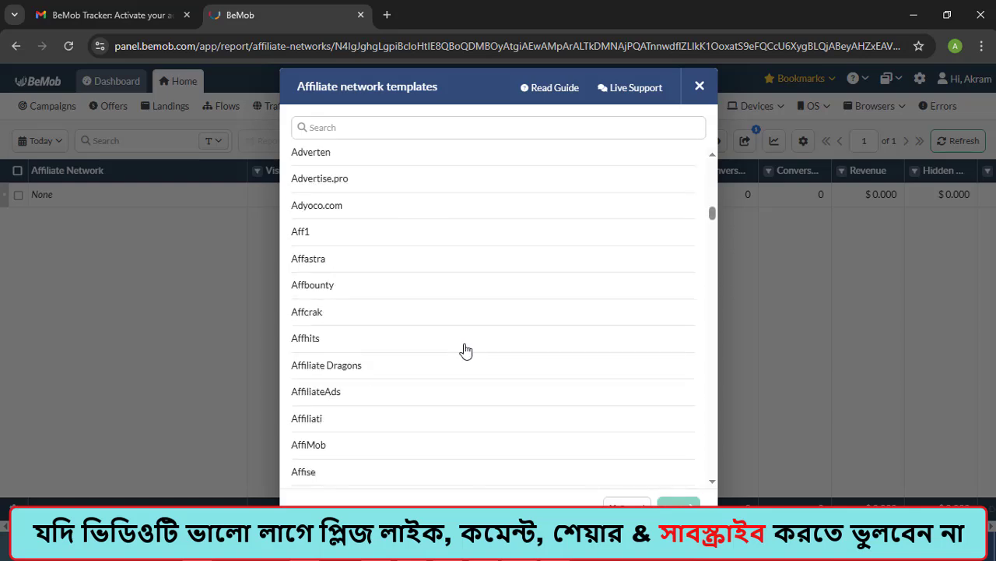
{"action": "scroll", "coordinate": [466, 350], "scroll_direction": "up", "scroll_amount": 12}
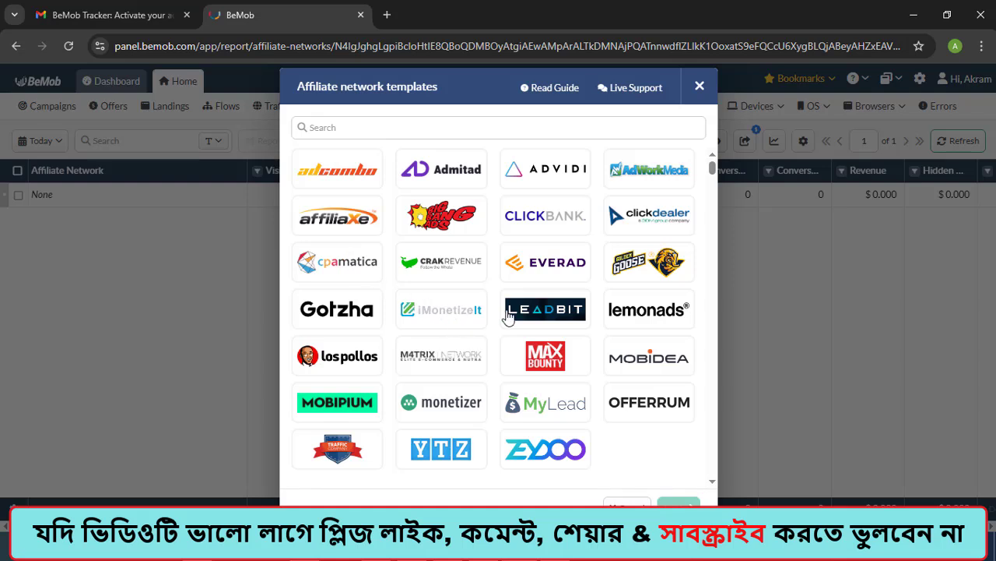
{"action": "scroll", "coordinate": [506, 314], "scroll_direction": "down", "scroll_amount": 10}
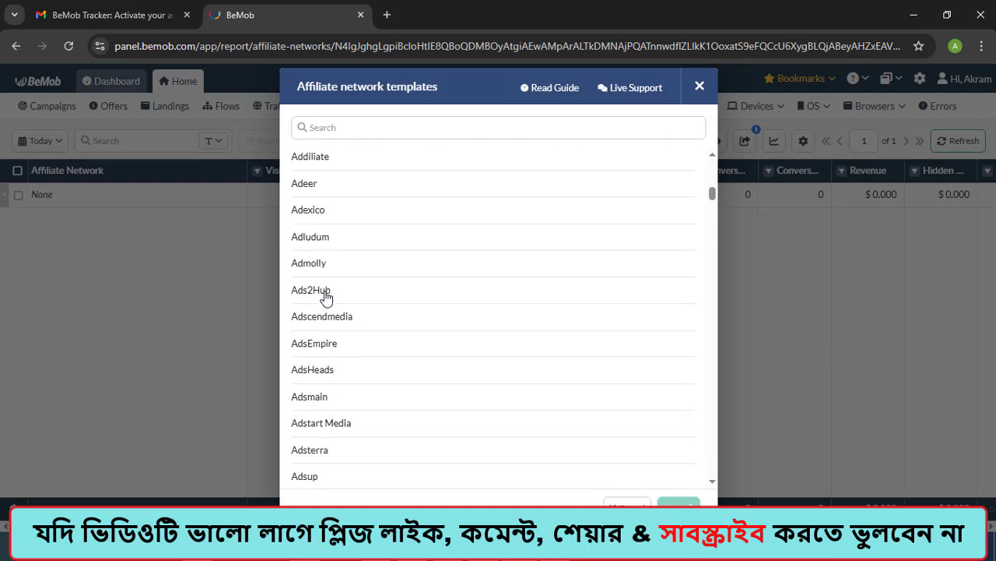
{"action": "scroll", "coordinate": [327, 299], "scroll_direction": "down", "scroll_amount": 3}
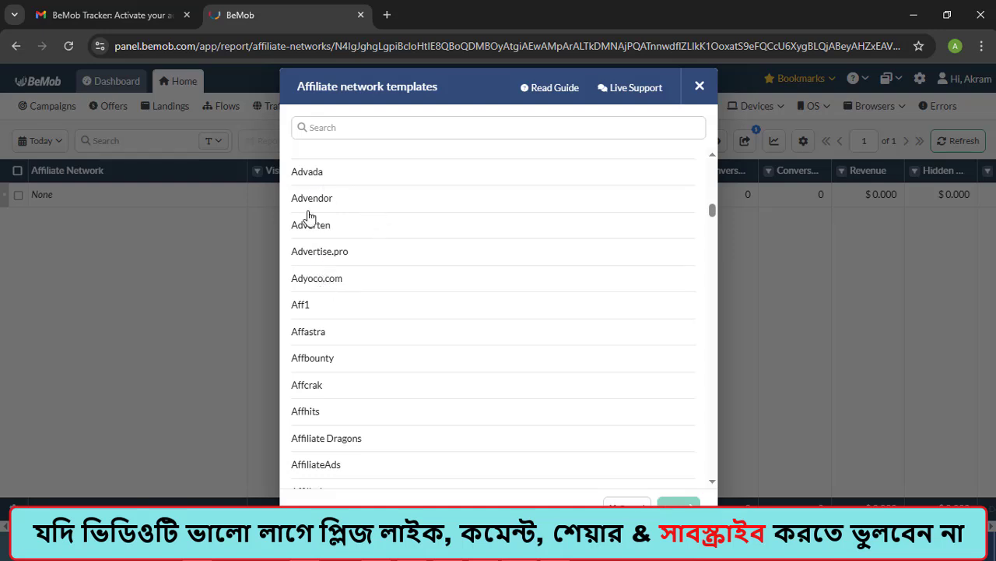
{"action": "scroll", "coordinate": [478, 248], "scroll_direction": "up", "scroll_amount": 13}
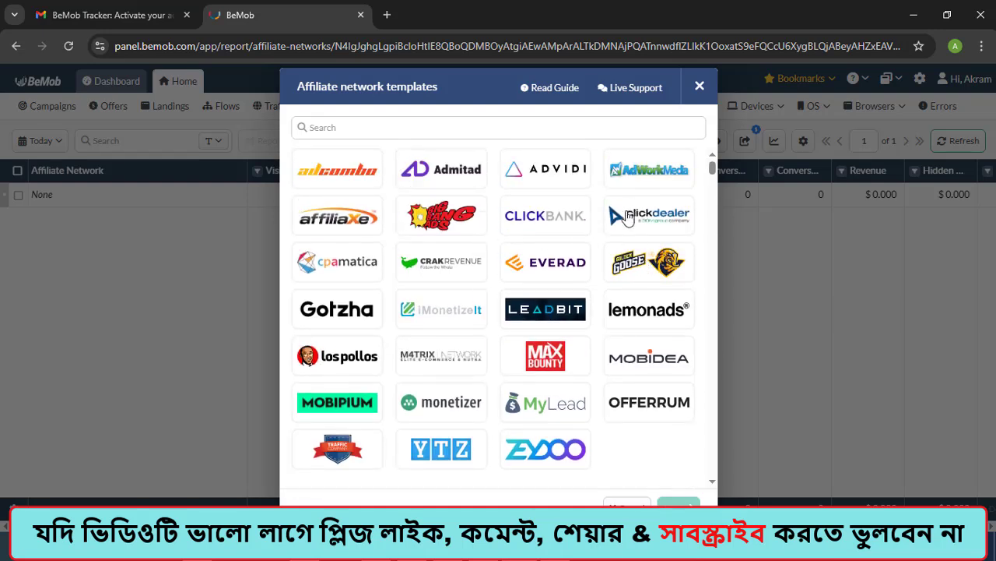
Step: Create the affiliate network from the ClickDealer template and copy its non-secure postback URL
{"action": "left_click", "coordinate": [660, 218]}
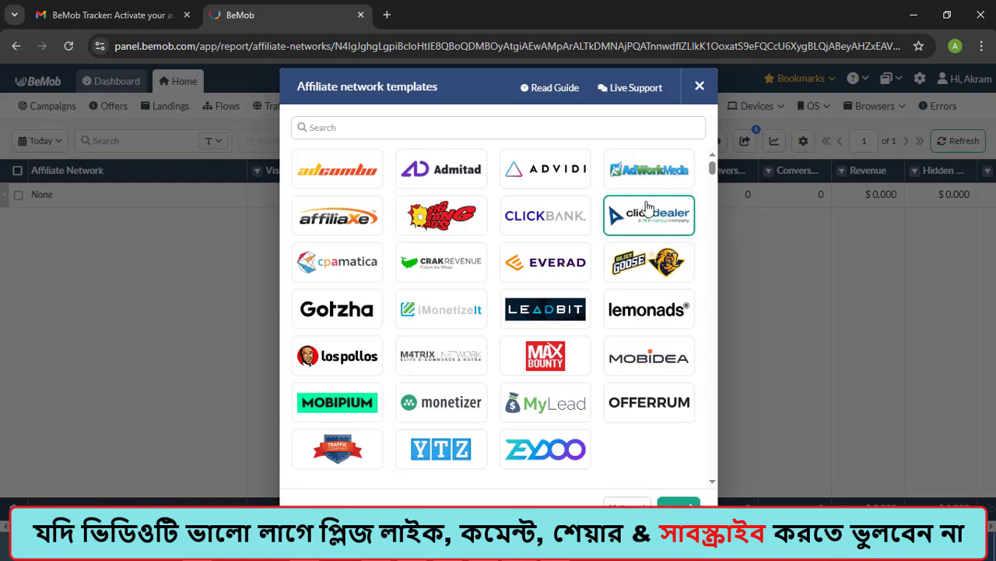
{"action": "left_click", "coordinate": [678, 508]}
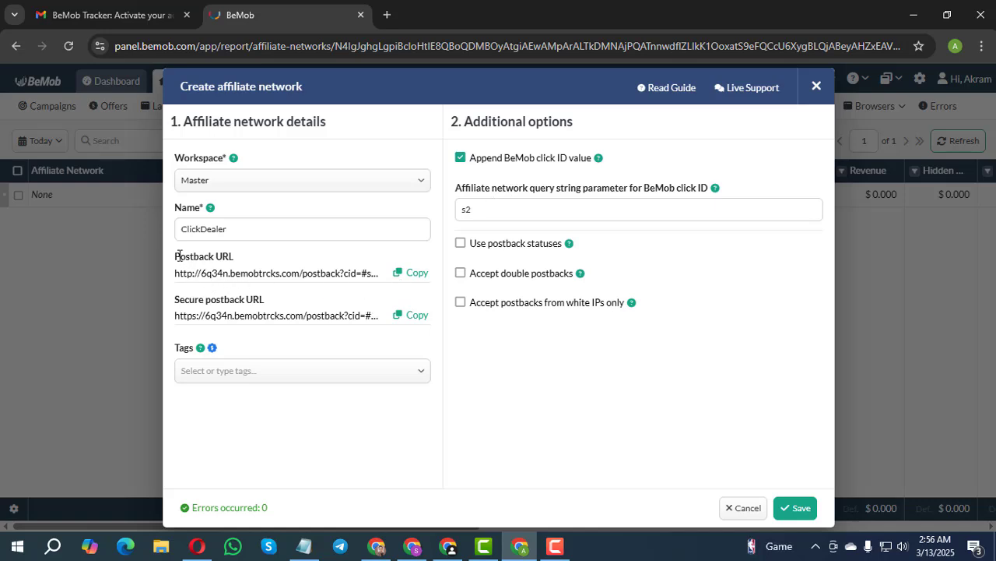
{"action": "left_click_drag", "start_coordinate": [188, 255], "coordinate": [233, 255]}
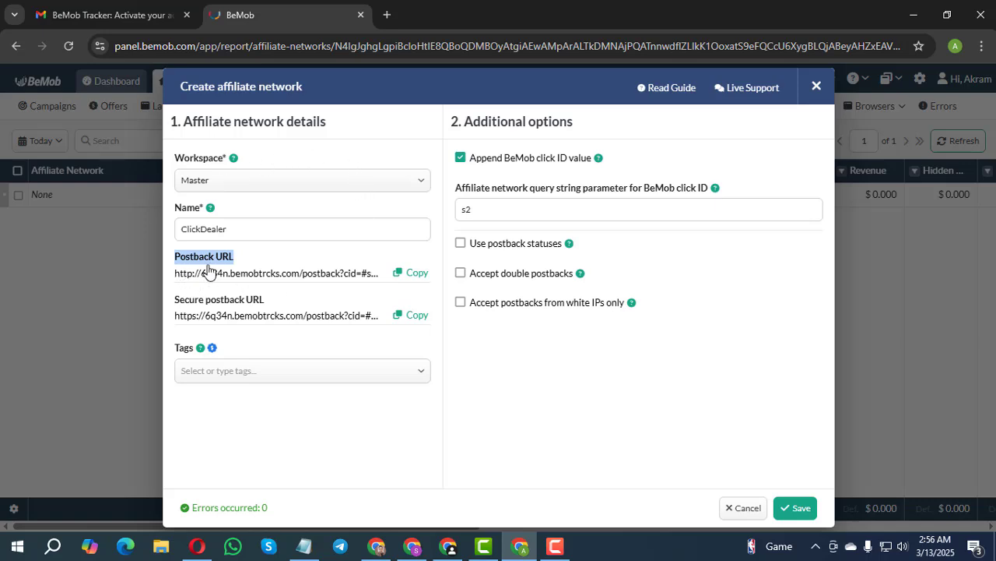
{"action": "left_click", "coordinate": [413, 274]}
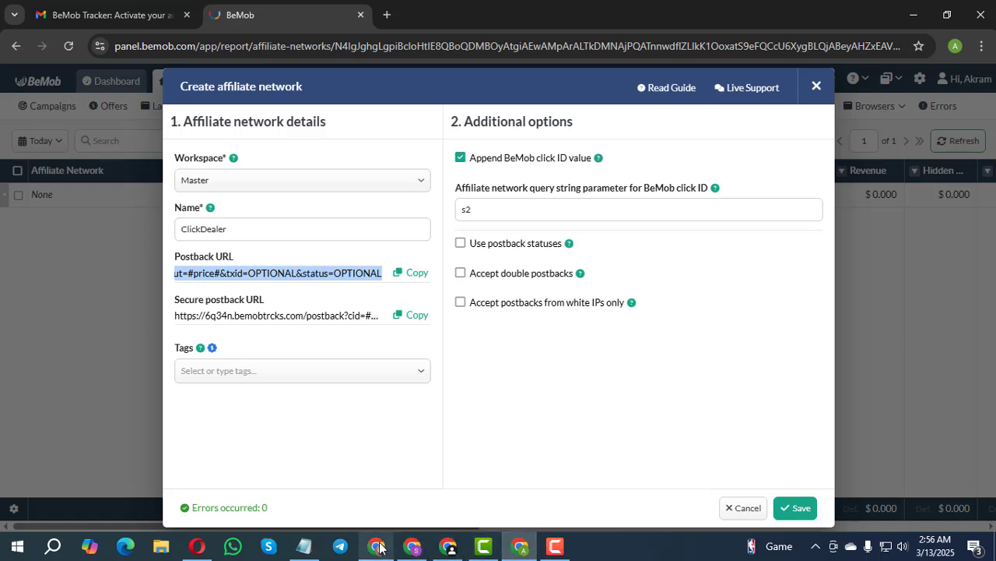
Step: Switch to the ClickDealer smartlink affiliate portal and open its Global postback settings
{"action": "mouse_move", "coordinate": [379, 547]}
{"action": "left_click", "coordinate": [385, 464]}
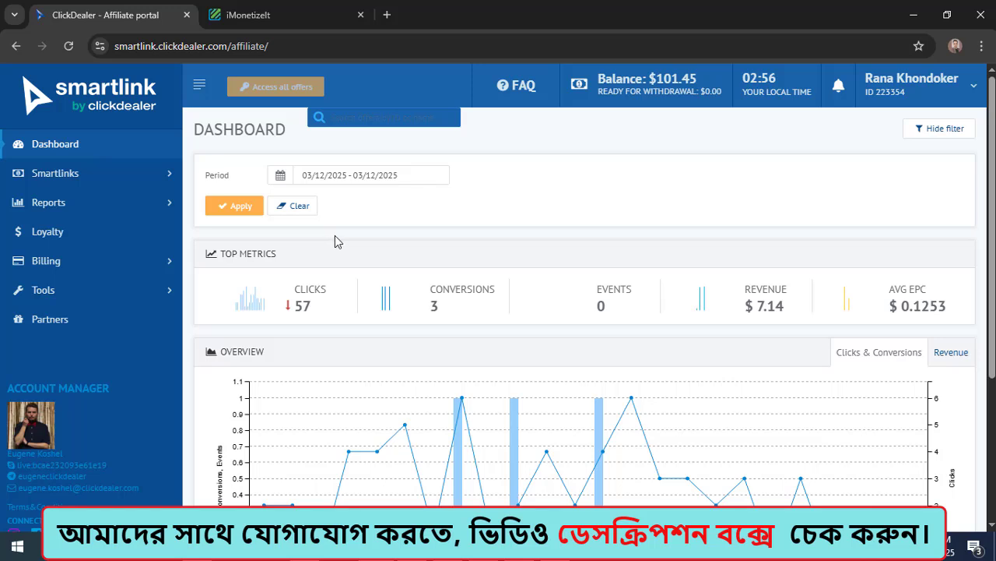
{"action": "left_click", "coordinate": [97, 294]}
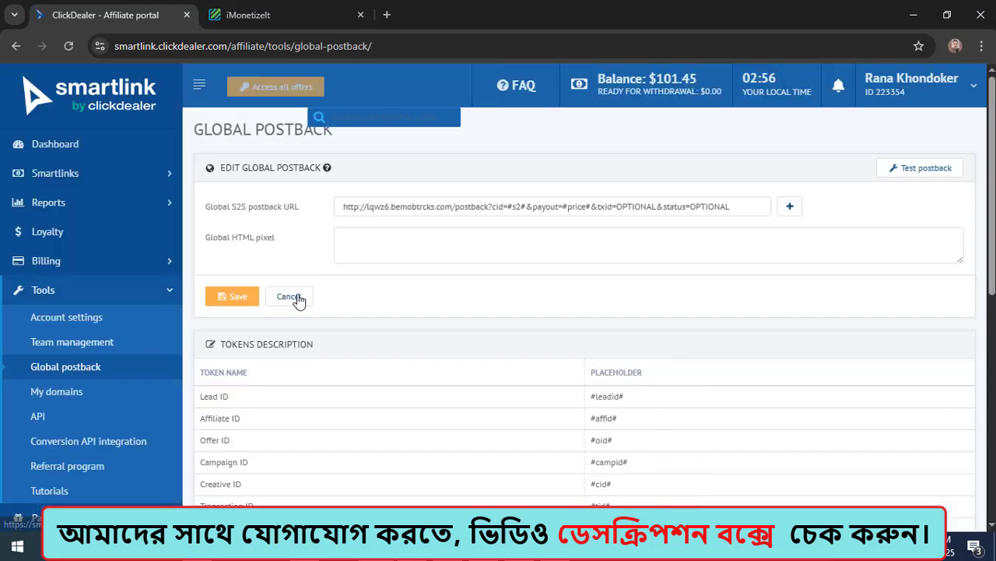
{"action": "left_click_drag", "start_coordinate": [742, 206], "coordinate": [343, 206]}
{"action": "key", "text": "BackSpace"}
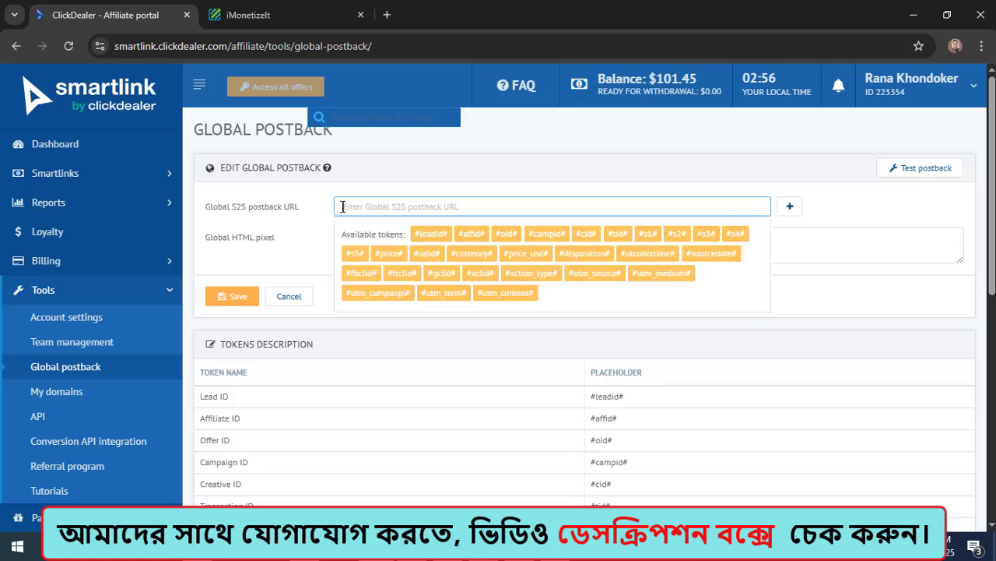
{"action": "left_click", "coordinate": [838, 214]}
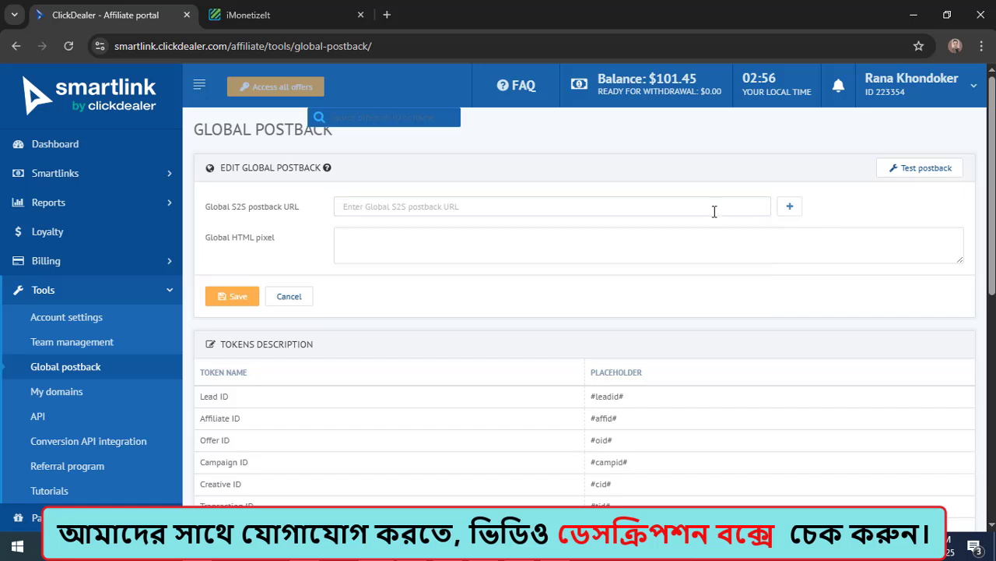
{"action": "left_click", "coordinate": [396, 205]}
{"action": "key", "text": "ctrl+v"}
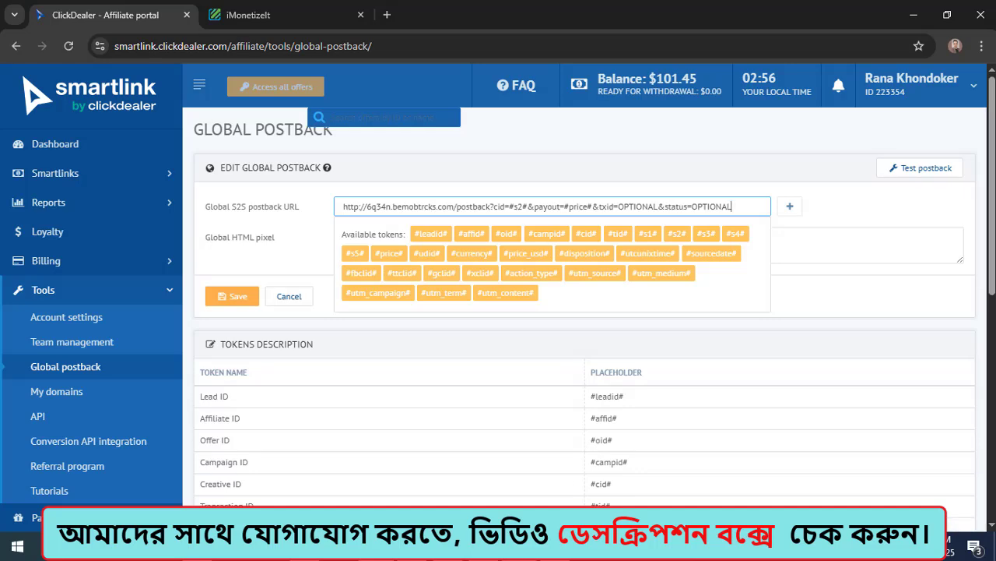
Step: Compare the pasted Global S2S postback URL with the postback URL in BeMob's ClickDealer network form
{"action": "left_click", "coordinate": [475, 545]}
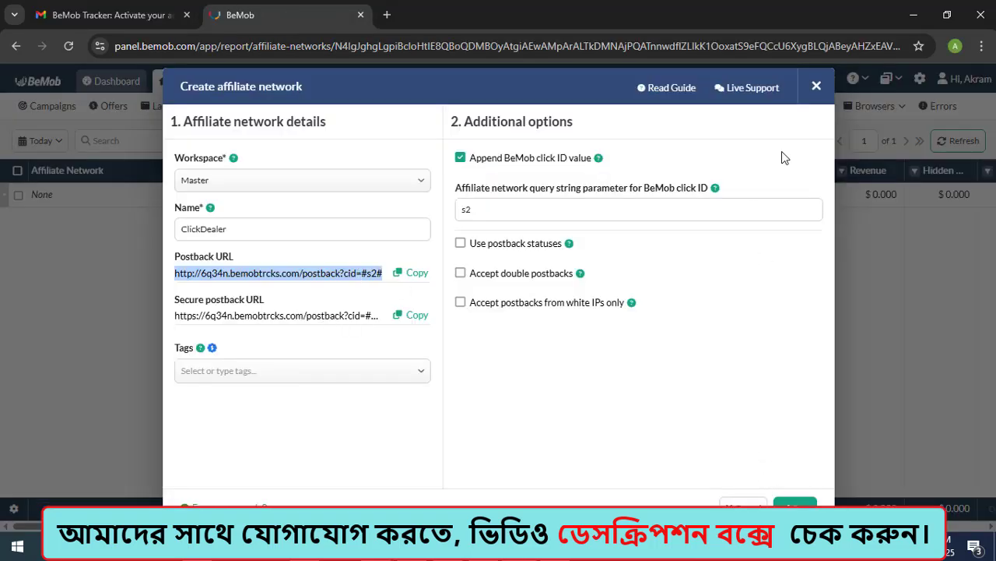
{"action": "left_click", "coordinate": [467, 546]}
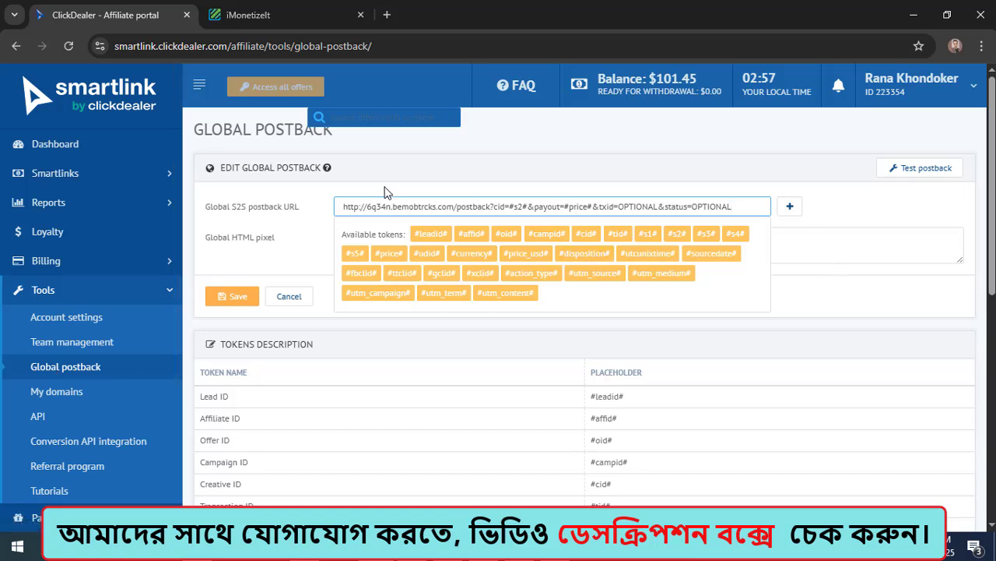
{"action": "left_click_drag", "start_coordinate": [736, 206], "coordinate": [292, 218]}
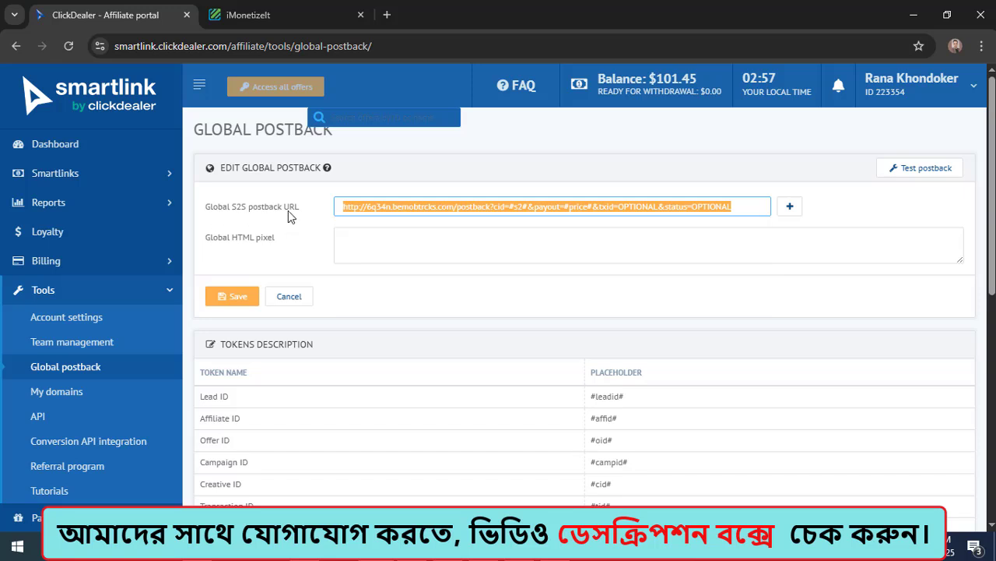
{"action": "left_click", "coordinate": [745, 211]}
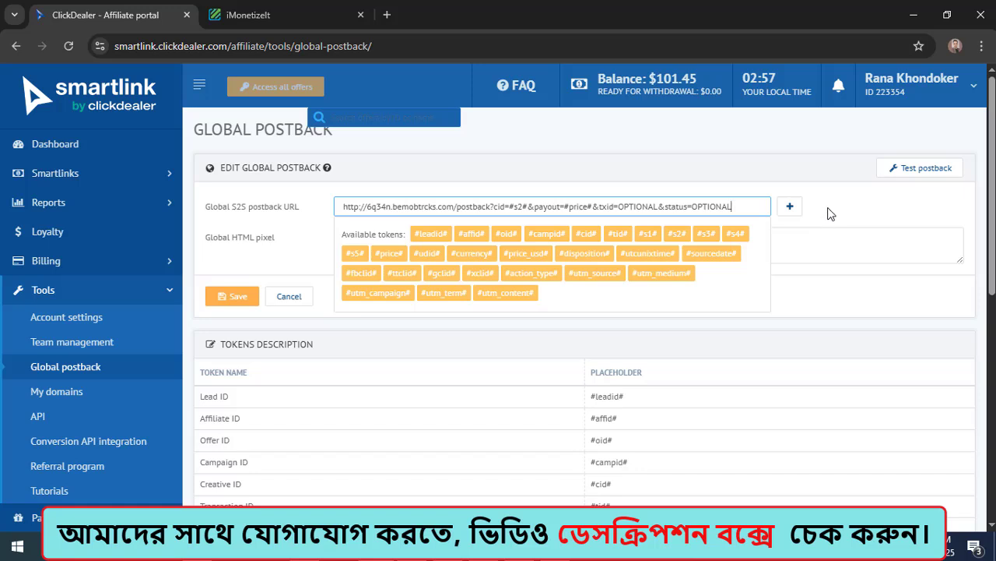
Step: Save the ClickDealer global postback settings, switch back to BeMob and save the ClickDealer affiliate network
{"action": "left_click", "coordinate": [241, 298]}
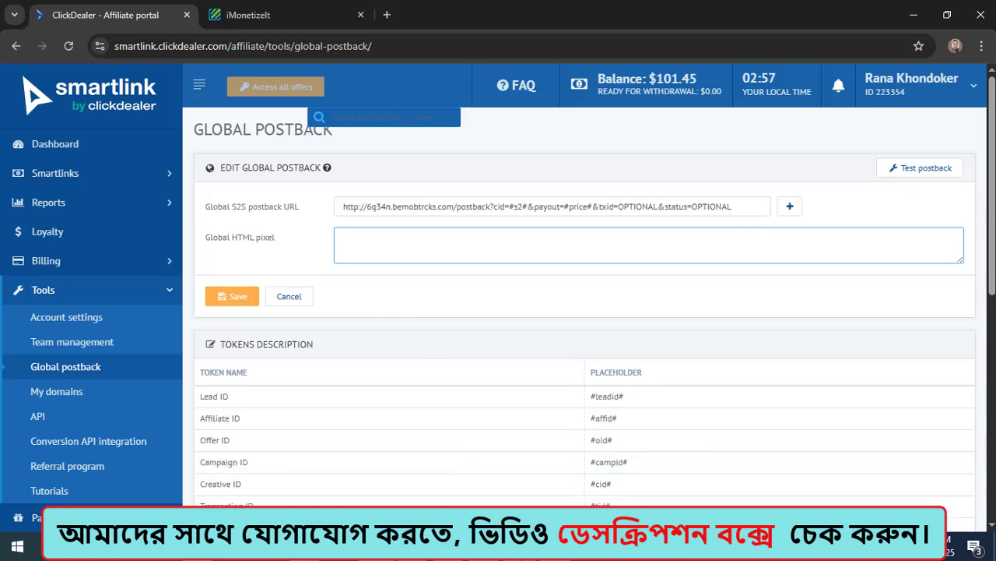
{"action": "left_click", "coordinate": [521, 547]}
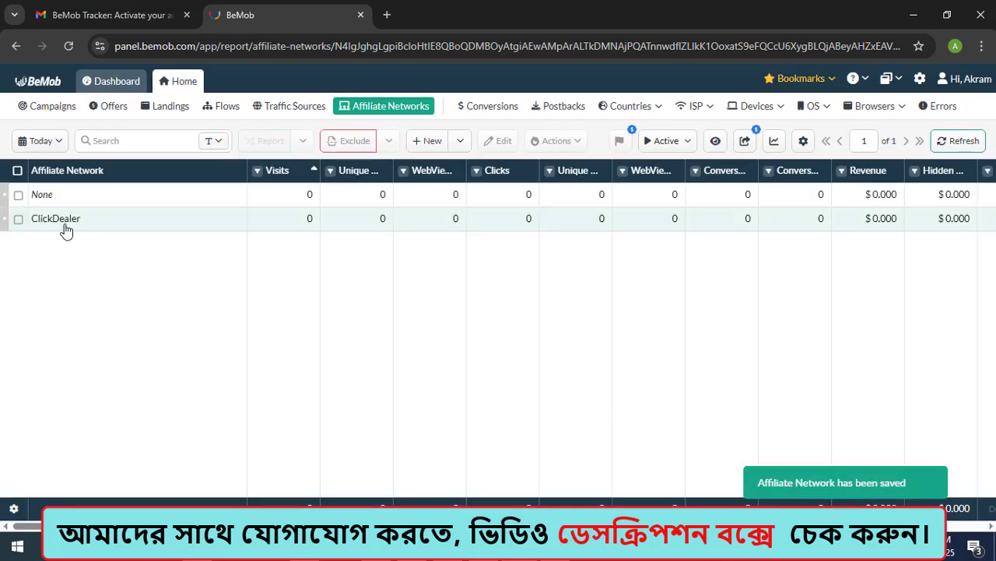
{"action": "left_click", "coordinate": [464, 224]}
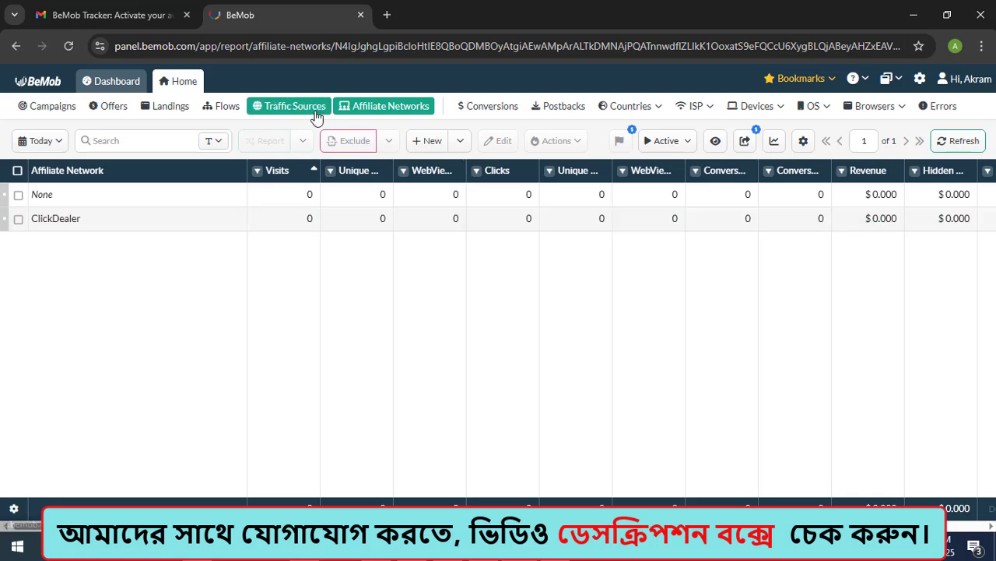
Step: Open the Traffic Sources report and start a new traffic source from a template
{"action": "left_click", "coordinate": [281, 112]}
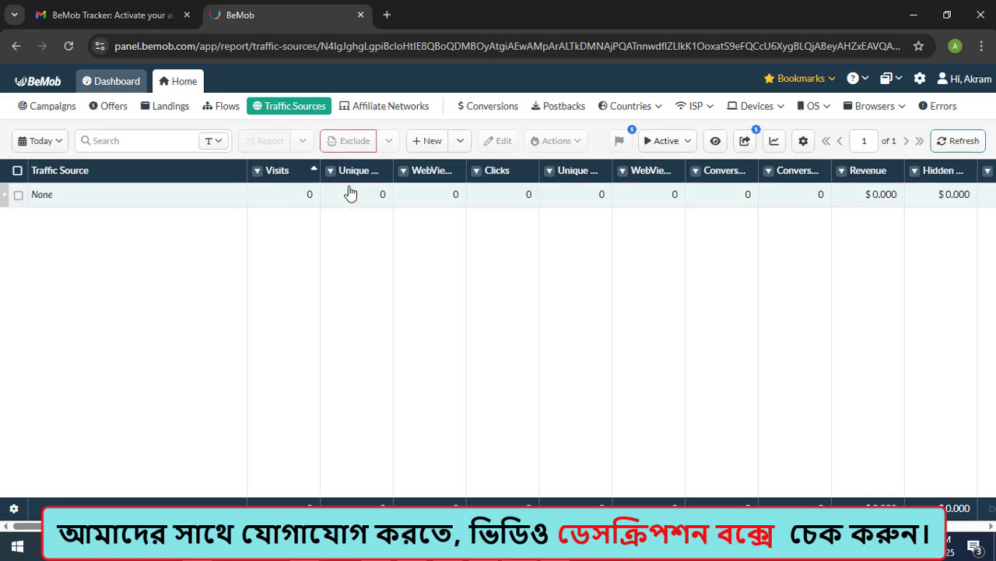
{"action": "left_click", "coordinate": [460, 141]}
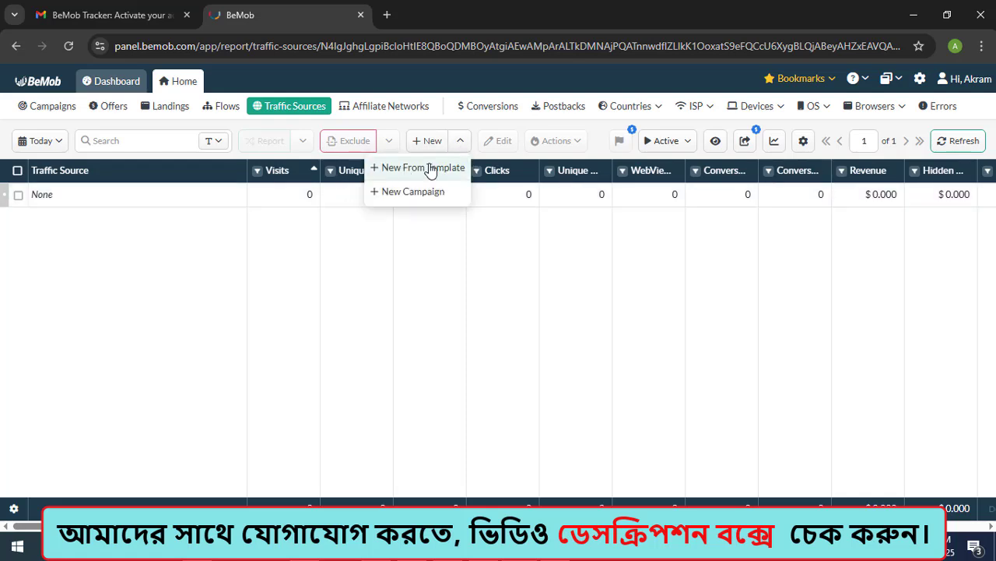
{"action": "left_click", "coordinate": [430, 169]}
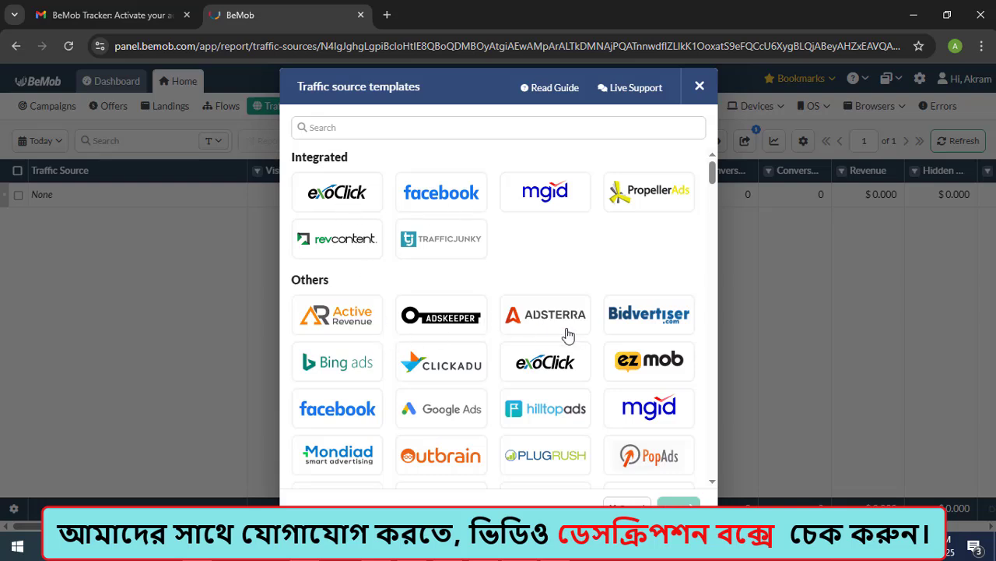
Step: Search the traffic source templates for "ins", choose the Instagram template and continue to its creation form
{"action": "scroll", "coordinate": [510, 327], "scroll_direction": "down", "scroll_amount": 1}
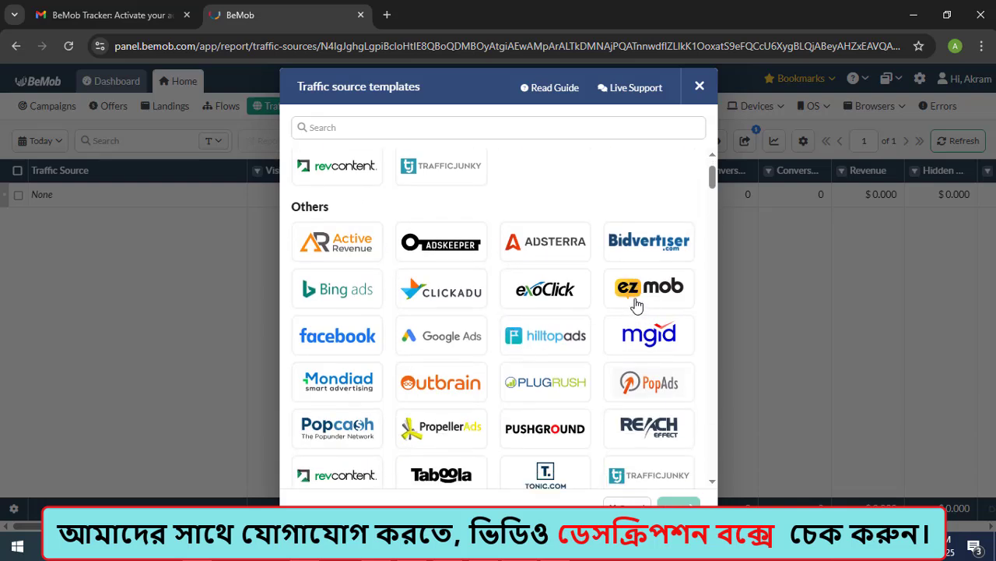
{"action": "scroll", "coordinate": [570, 316], "scroll_direction": "down", "scroll_amount": 1}
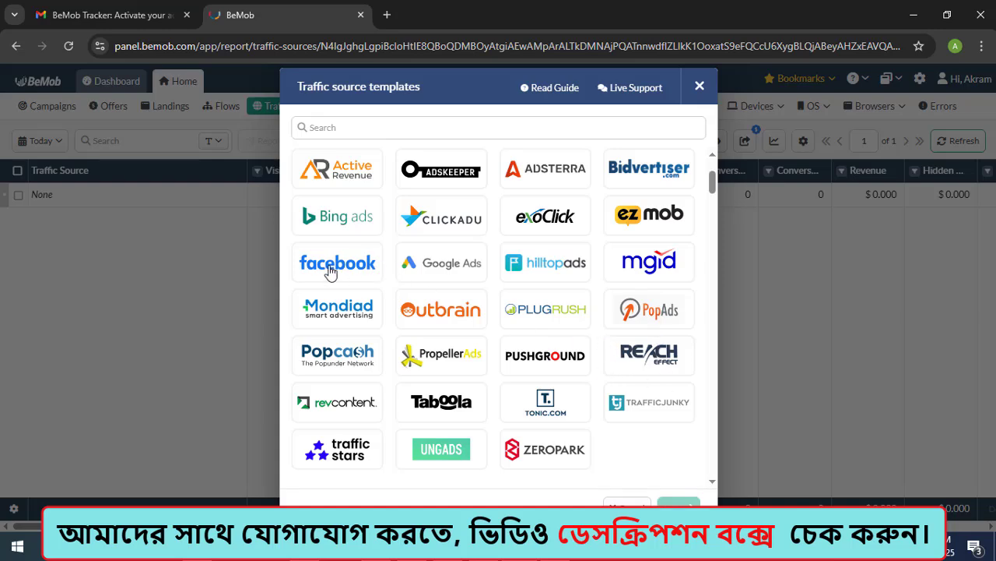
{"action": "scroll", "coordinate": [354, 269], "scroll_direction": "down", "scroll_amount": 3}
{"action": "scroll", "coordinate": [354, 269], "scroll_direction": "down", "scroll_amount": 2}
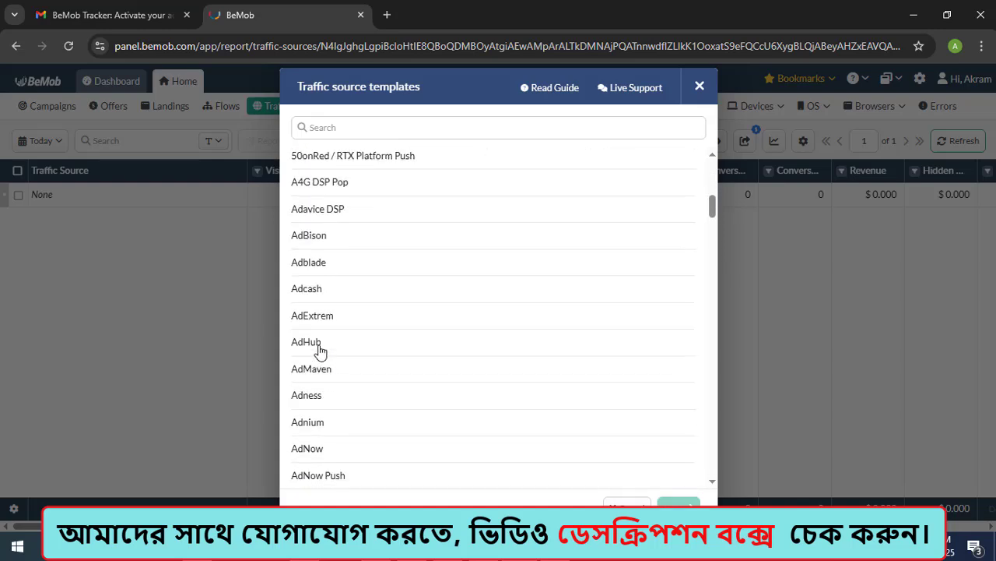
{"action": "scroll", "coordinate": [330, 360], "scroll_direction": "down", "scroll_amount": 5}
{"action": "scroll", "coordinate": [340, 379], "scroll_direction": "down", "scroll_amount": 4}
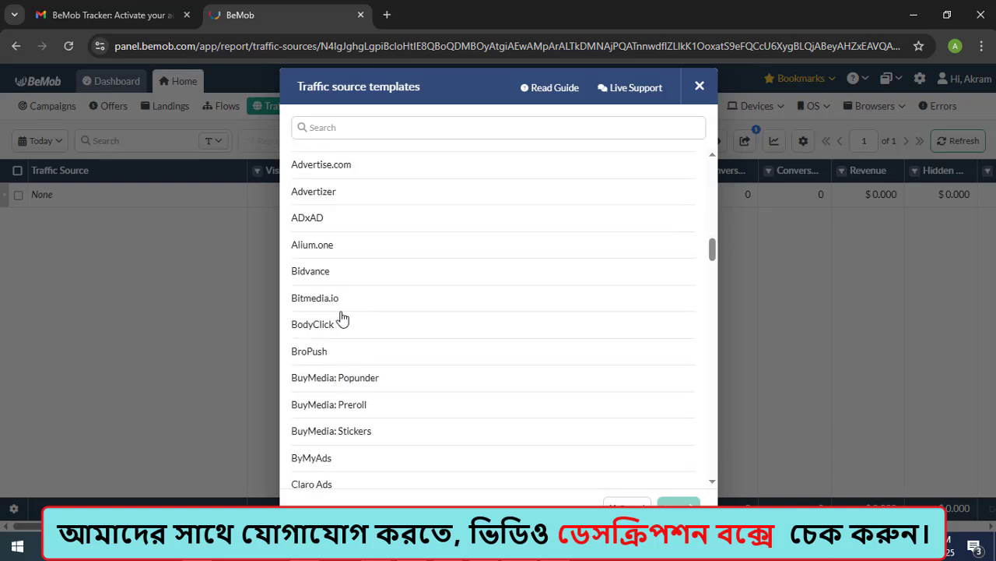
{"action": "scroll", "coordinate": [343, 317], "scroll_direction": "up", "scroll_amount": 5}
{"action": "left_click", "coordinate": [351, 130]}
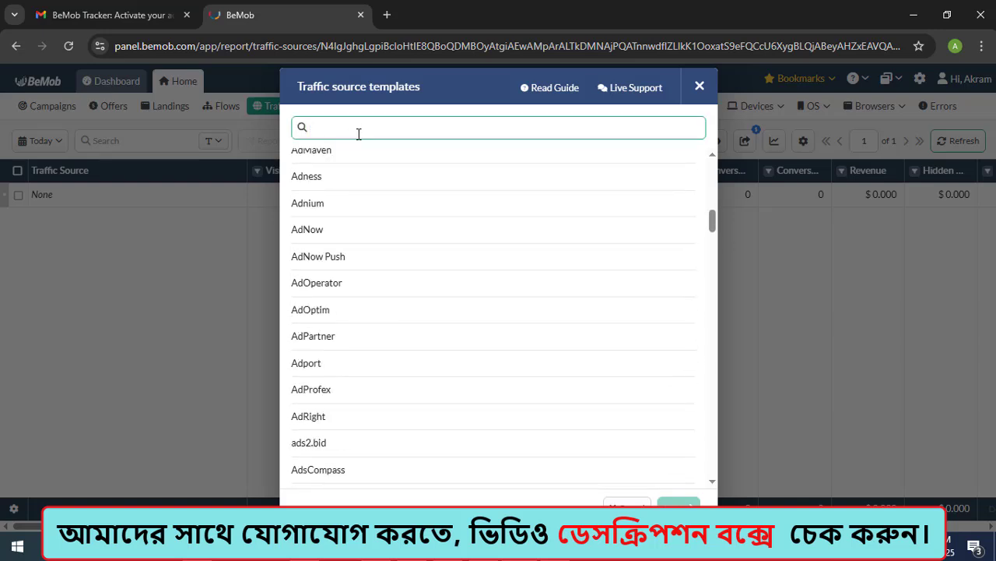
{"action": "type", "text": "ins"}
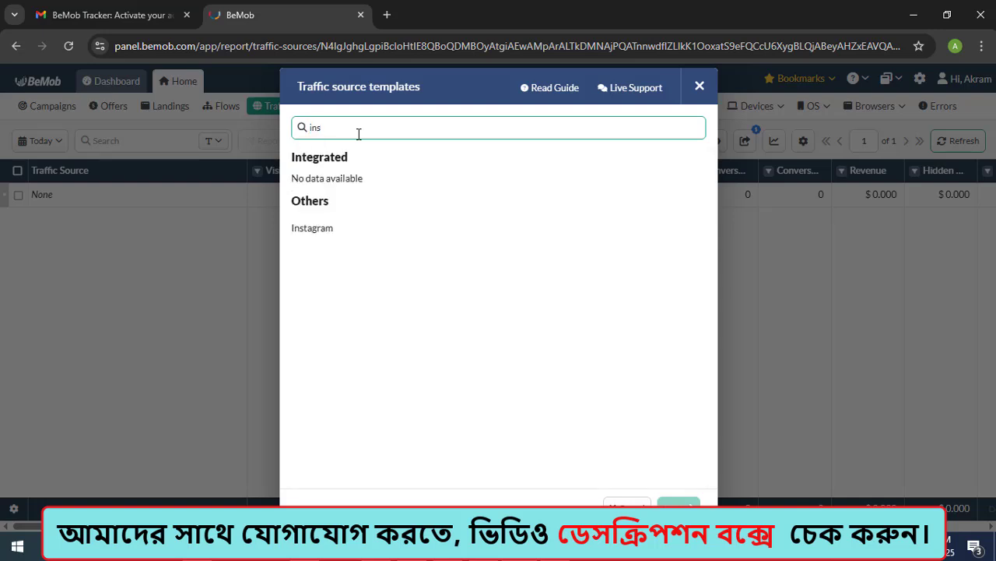
{"action": "left_click", "coordinate": [307, 236]}
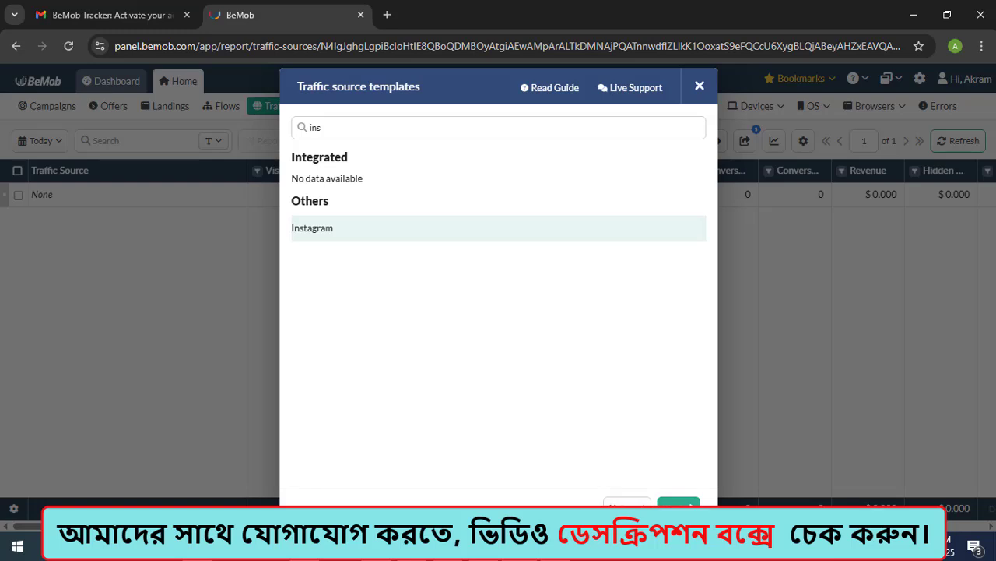
{"action": "left_click", "coordinate": [678, 504]}
{"action": "left_click", "coordinate": [214, 141]}
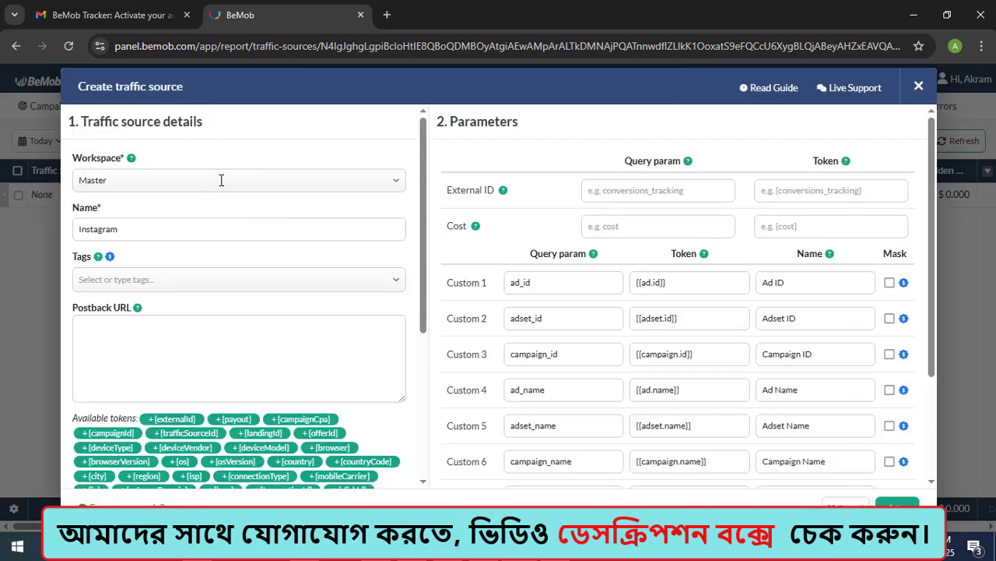
Step: Try to add tags to the Instagram traffic source, then dismiss the subscription upgrade dialog
{"action": "left_click_drag", "start_coordinate": [81, 229], "coordinate": [136, 230]}
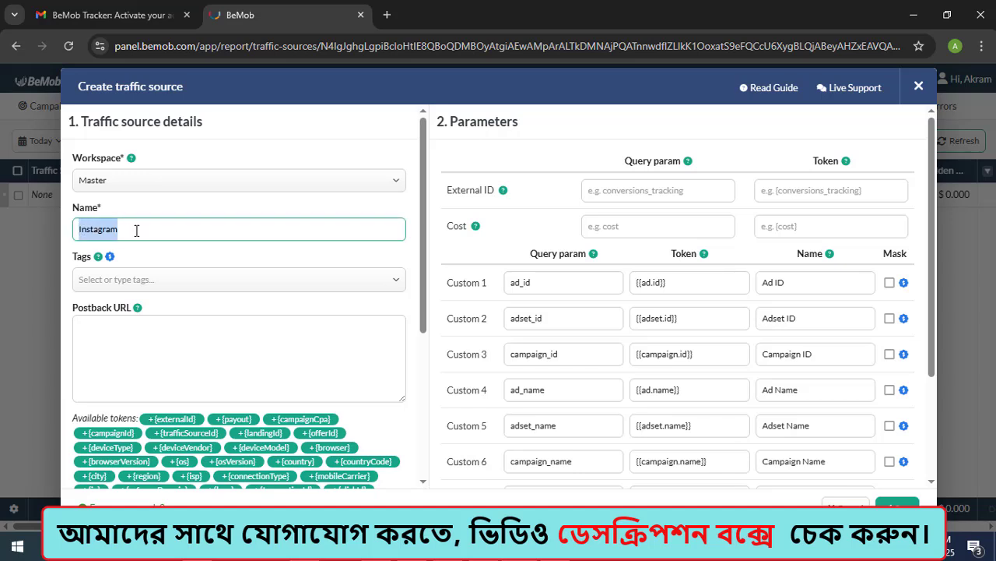
{"action": "left_click", "coordinate": [102, 279]}
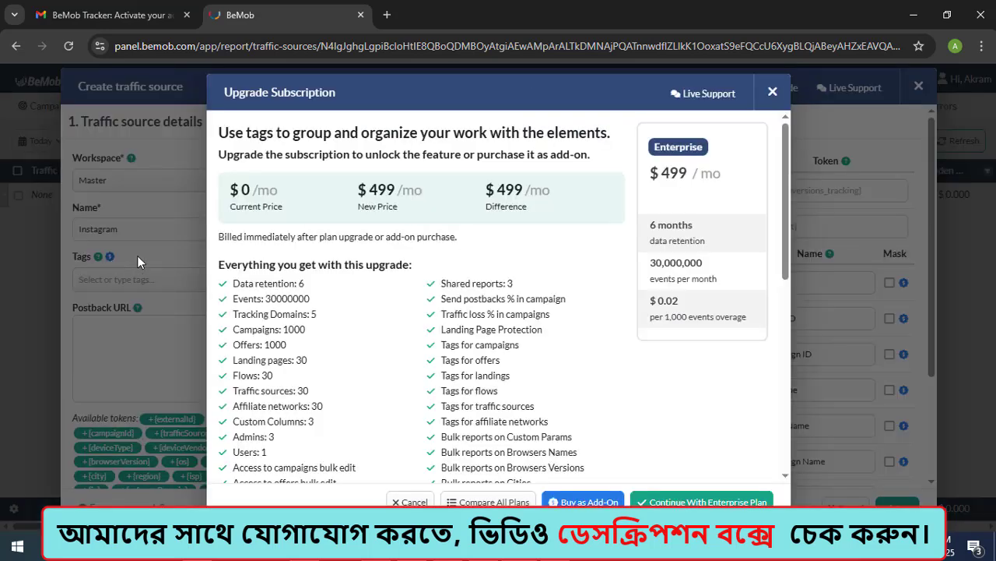
{"action": "left_click", "coordinate": [772, 92]}
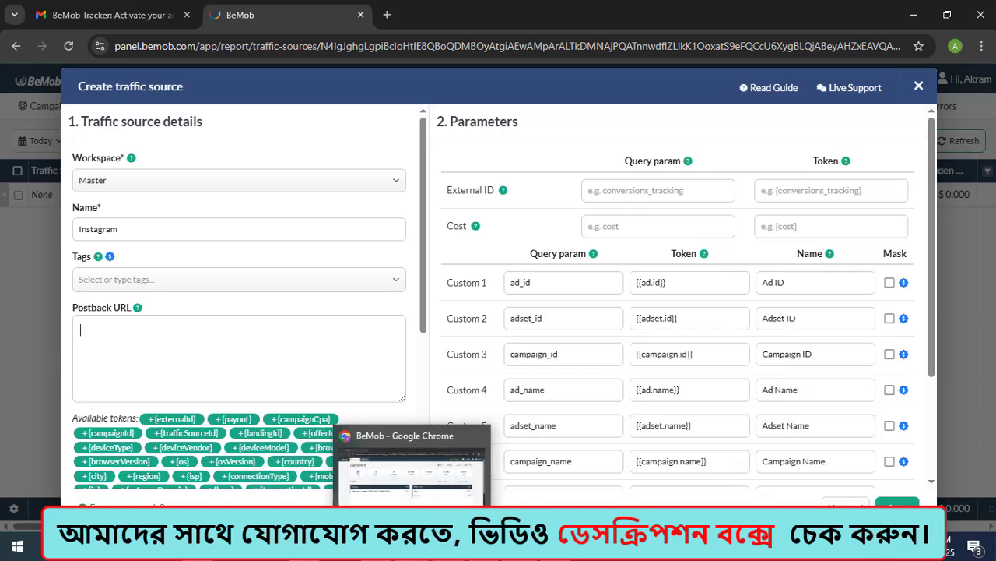
Step: Copy the Global S2S postback URL from the ClickDealer portal and paste it as the Instagram traffic source's postback URL in BeMob
{"action": "left_click", "coordinate": [411, 548]}
{"action": "left_click_drag", "start_coordinate": [733, 207], "coordinate": [345, 204]}
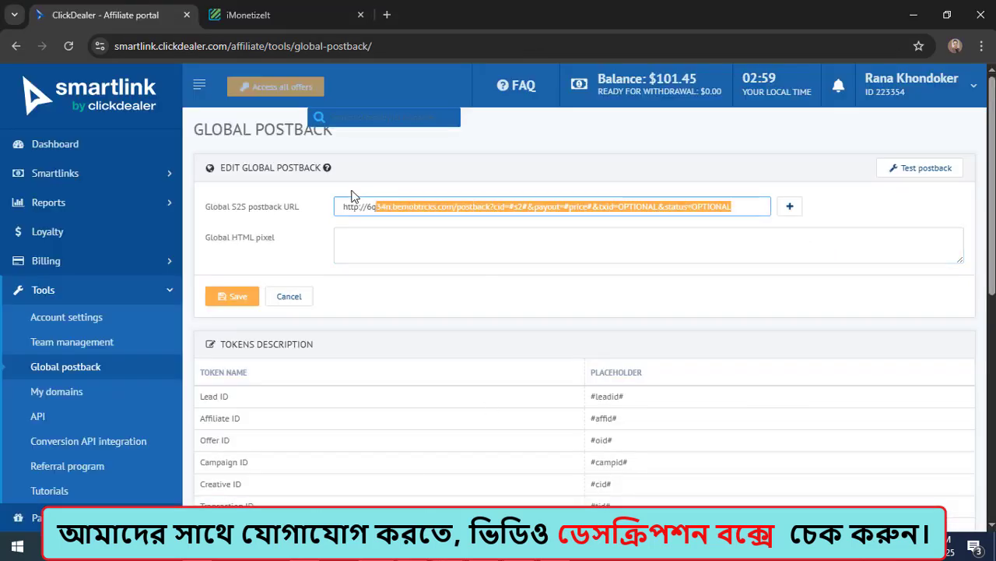
{"action": "right_click", "coordinate": [383, 205]}
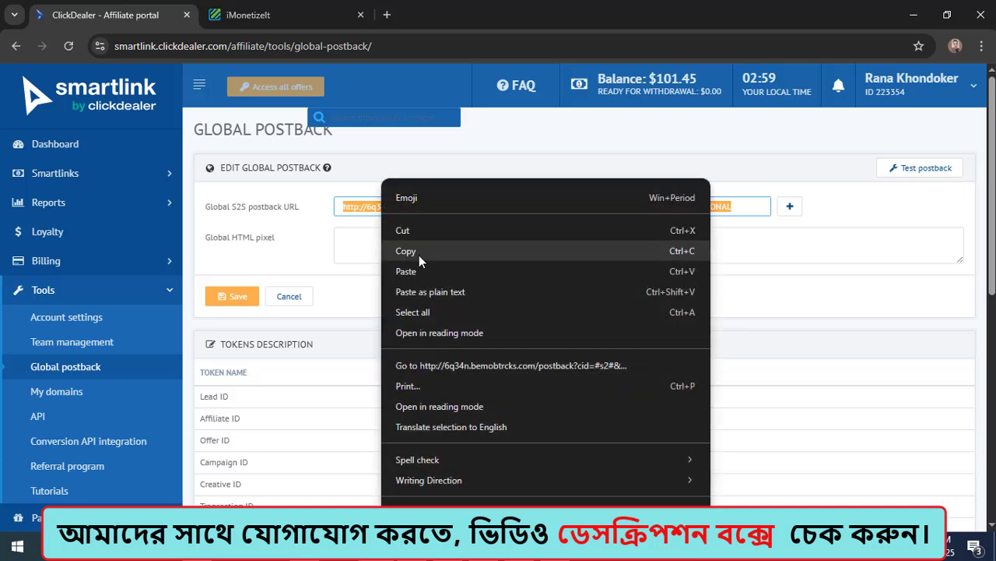
{"action": "left_click", "coordinate": [417, 251]}
{"action": "left_click", "coordinate": [909, 19]}
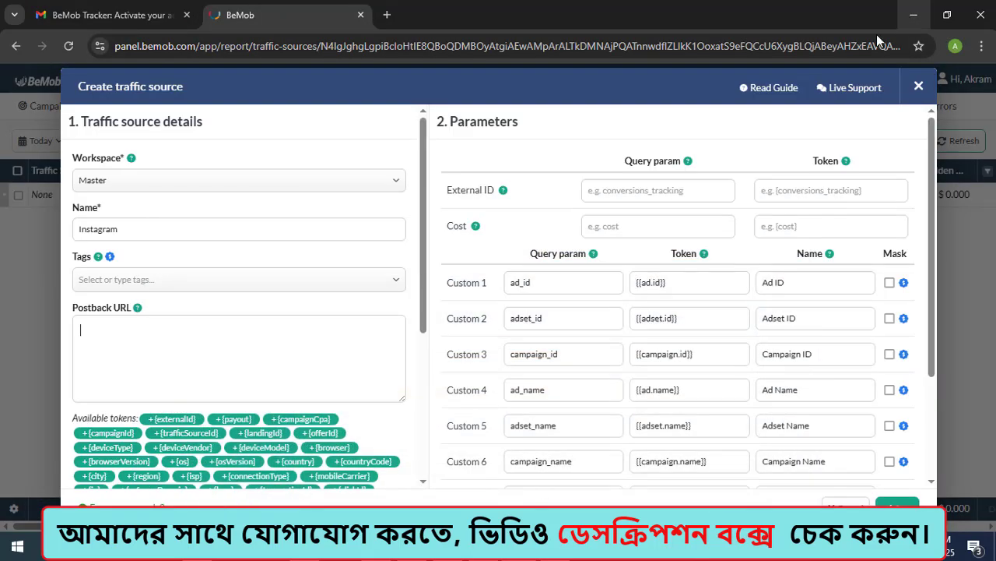
{"action": "key", "text": "ctrl+v"}
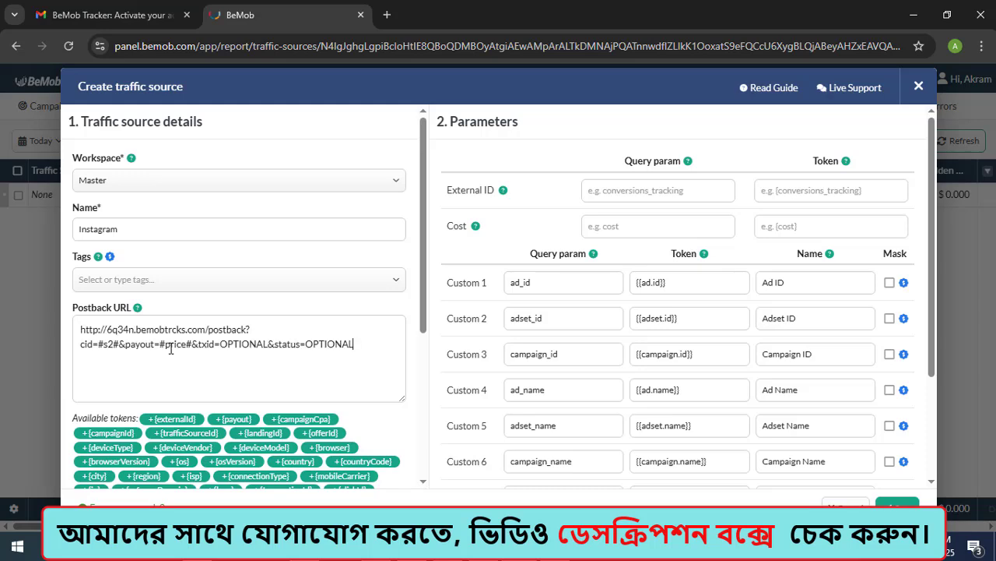
Step: Save the Instagram traffic source and open the Offers report
{"action": "scroll", "coordinate": [196, 369], "scroll_direction": "down", "scroll_amount": 2}
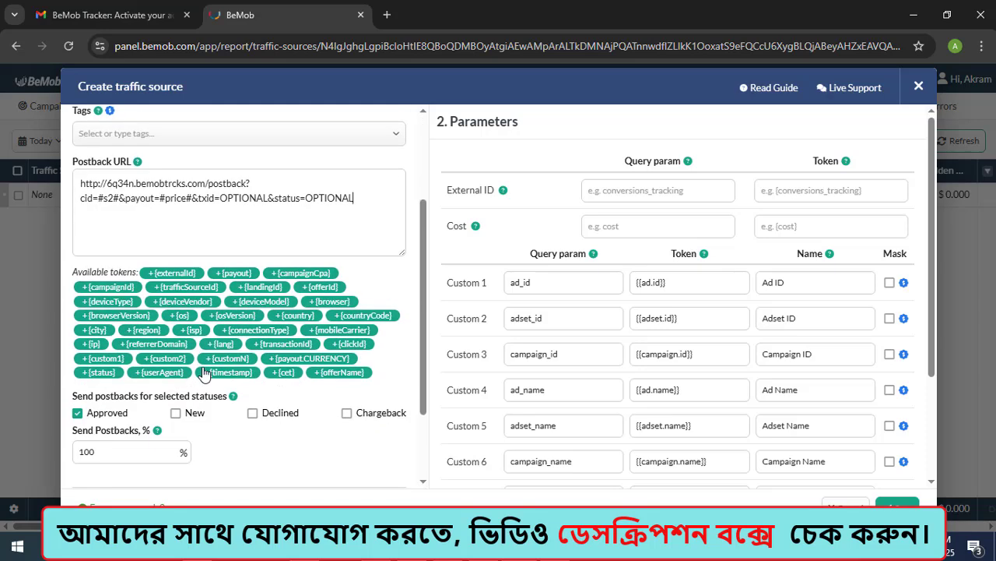
{"action": "scroll", "coordinate": [249, 407], "scroll_direction": "down", "scroll_amount": 1}
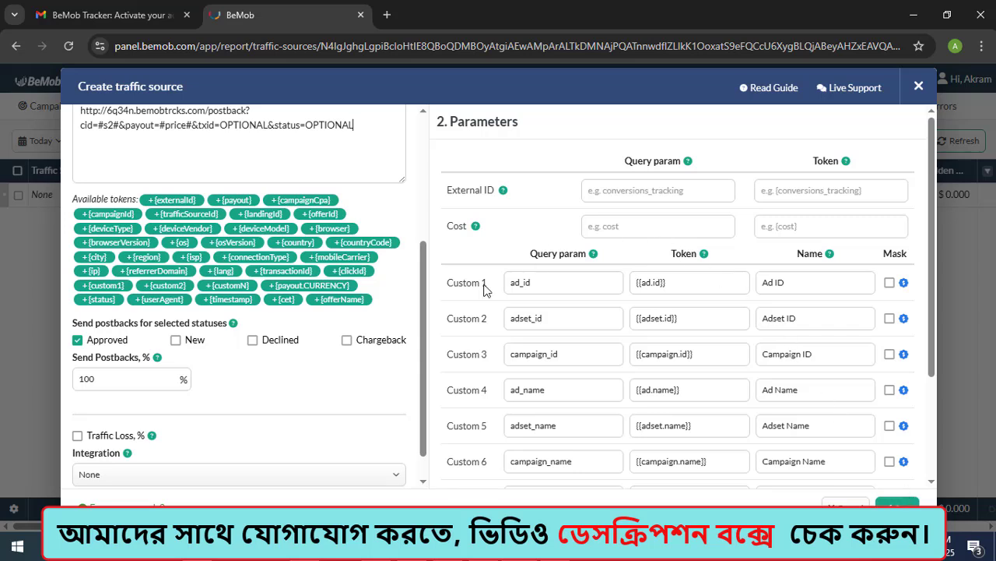
{"action": "left_click", "coordinate": [899, 500]}
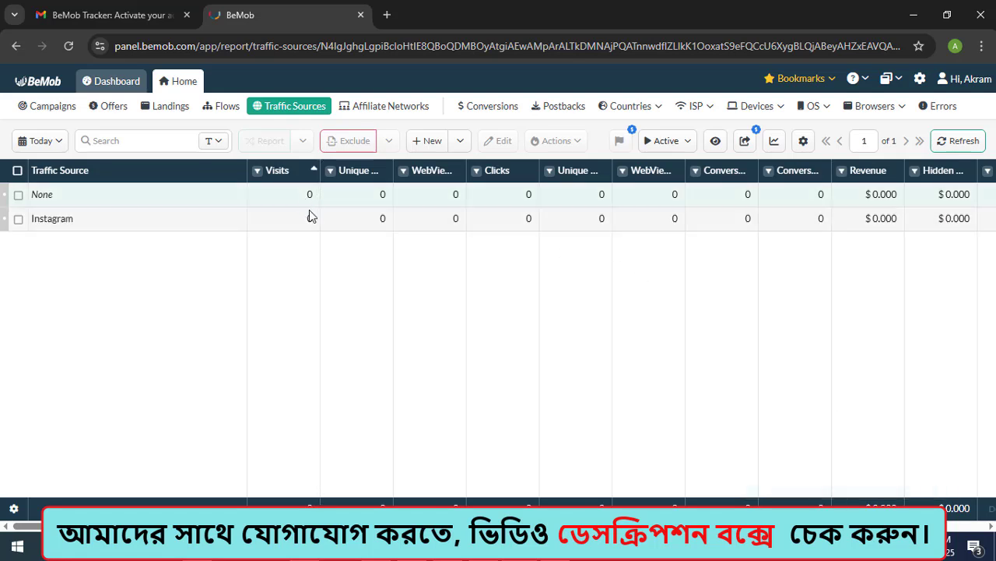
{"action": "left_click", "coordinate": [109, 108]}
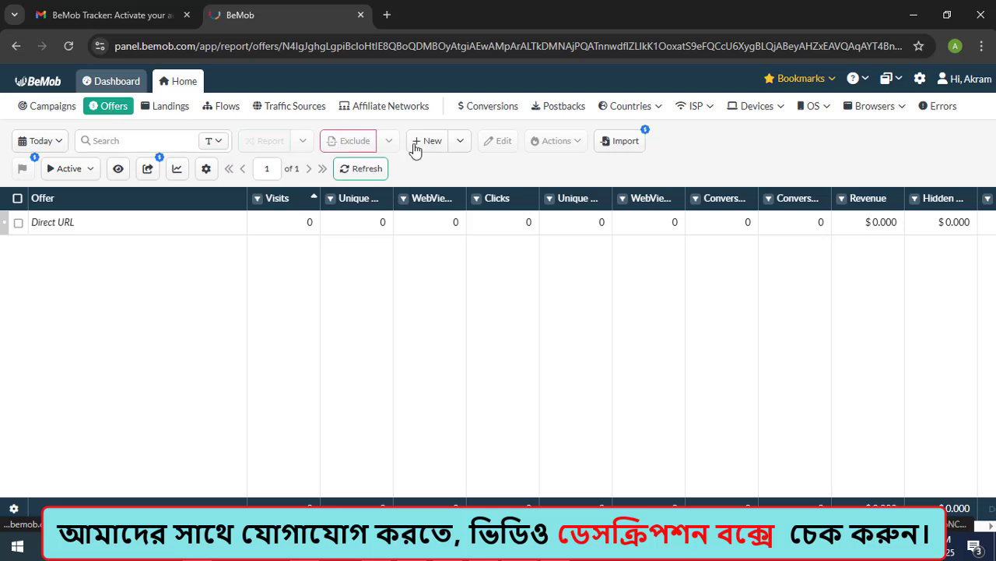
{"action": "left_click", "coordinate": [460, 143]}
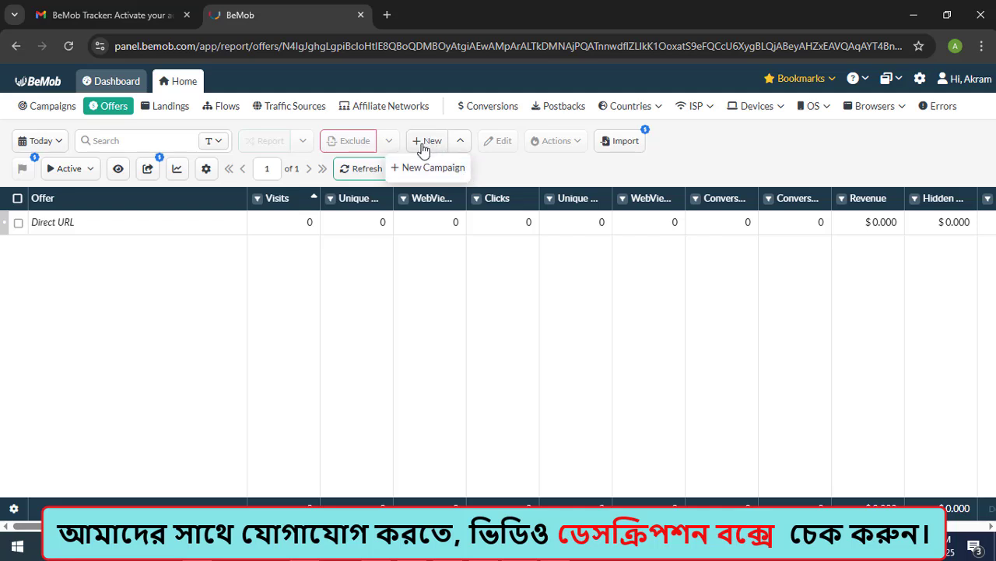
{"action": "left_click", "coordinate": [420, 147]}
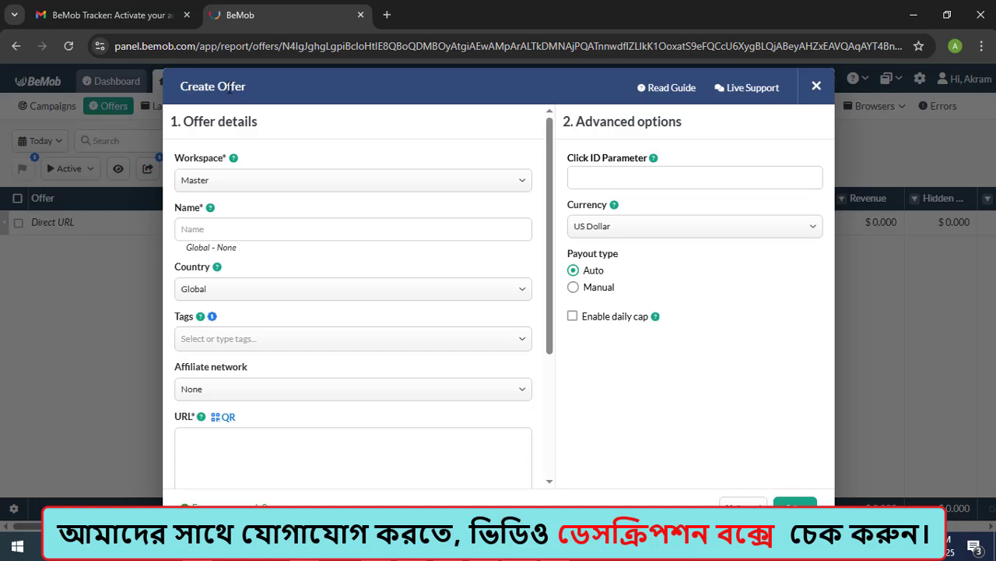
{"action": "left_click", "coordinate": [816, 88]}
{"action": "mouse_move", "coordinate": [467, 146]}
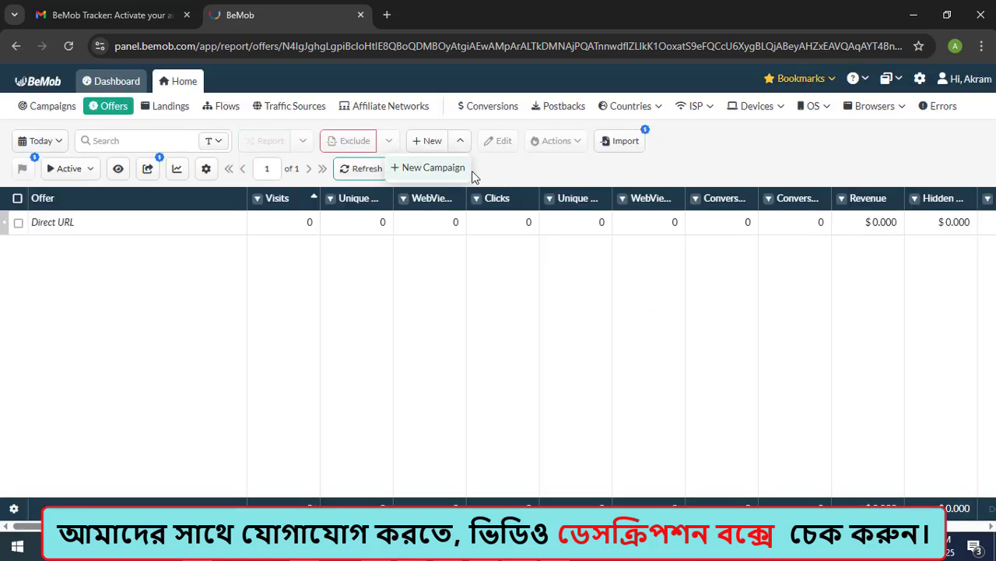
{"action": "left_click", "coordinate": [442, 173]}
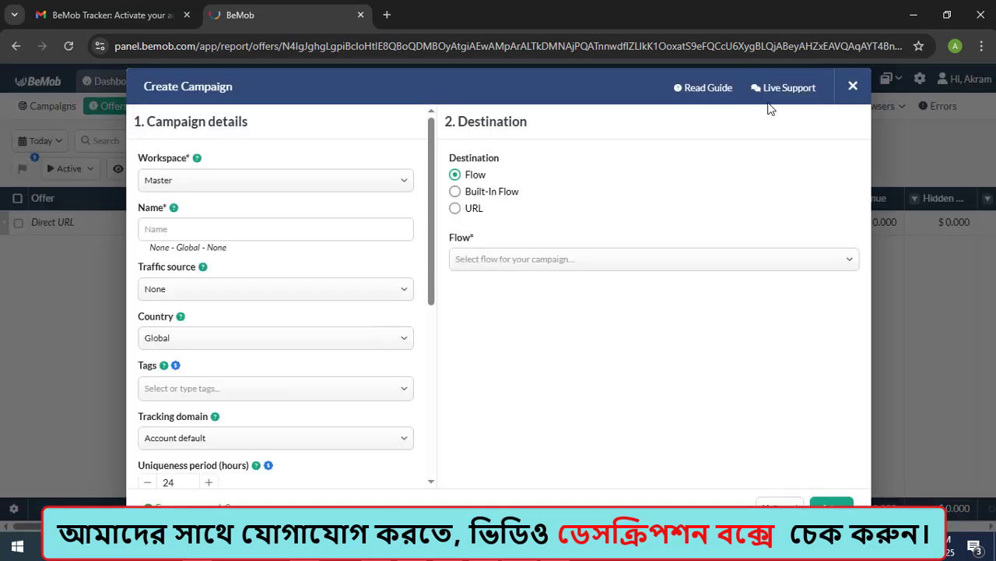
{"action": "left_click", "coordinate": [852, 87]}
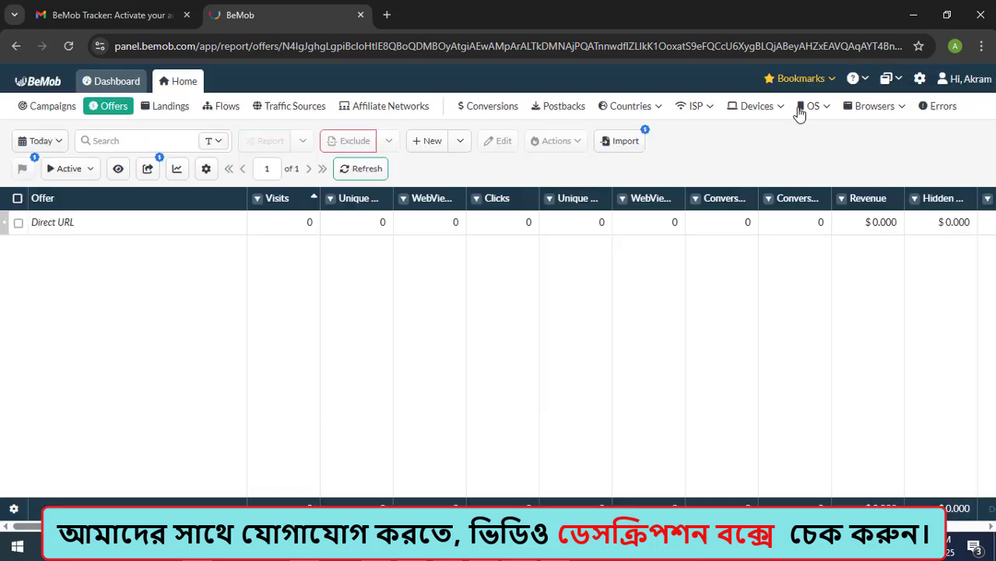
Step: Start a new offer, name it CM 1 and set its country to United States
{"action": "left_click", "coordinate": [429, 142]}
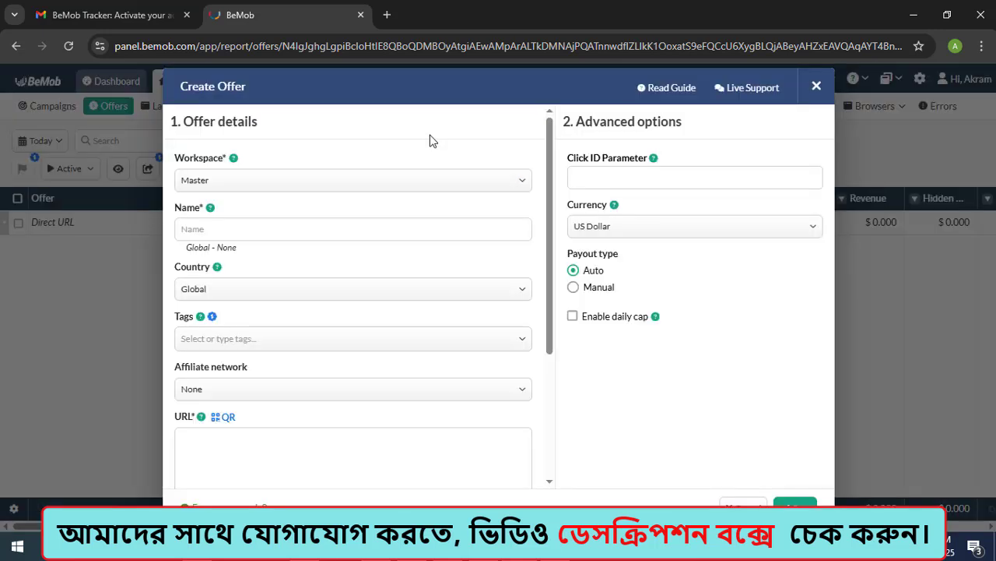
{"action": "left_click", "coordinate": [205, 228]}
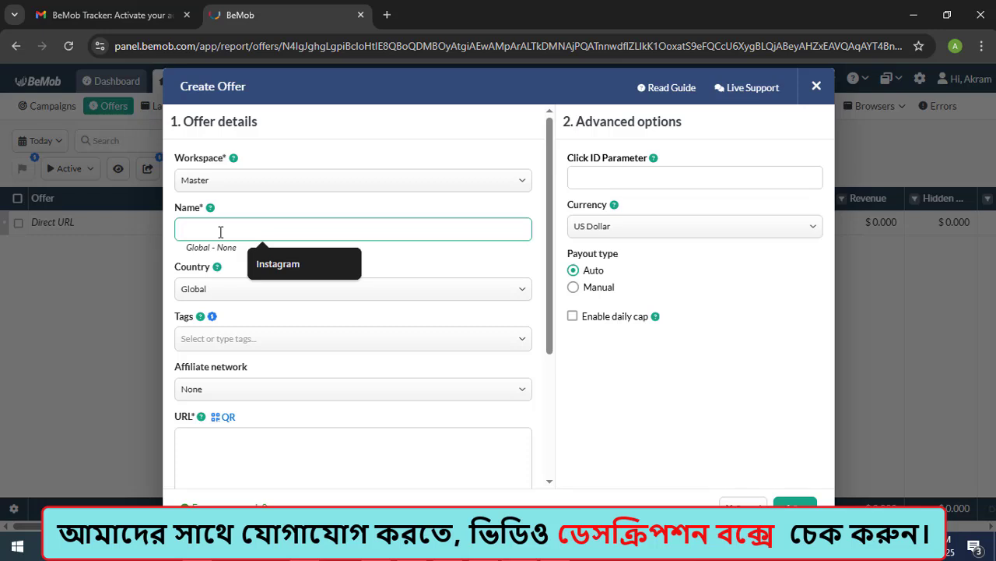
{"action": "type", "text": "C"}
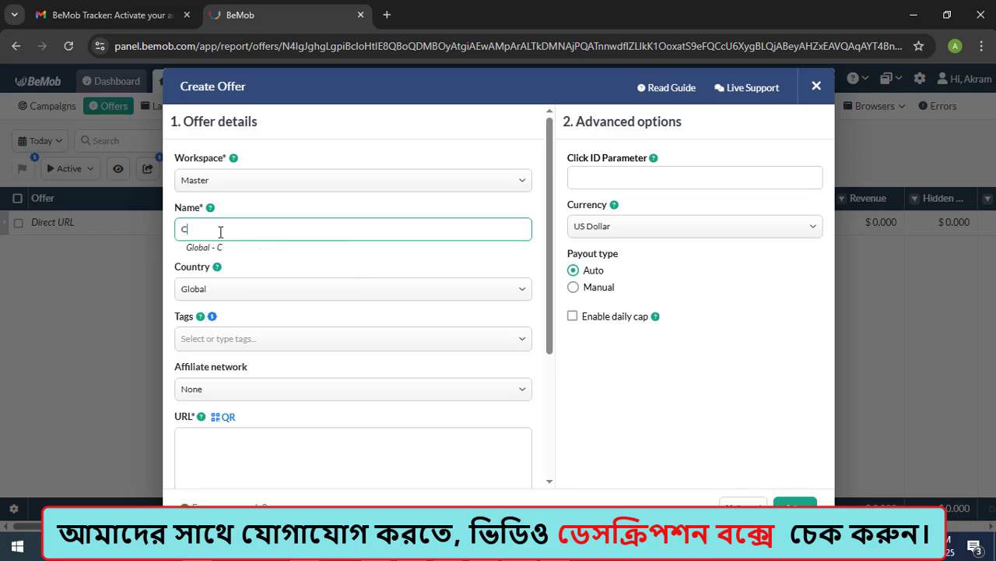
{"action": "type", "text": "aM 1"}
{"action": "left_click", "coordinate": [231, 291]}
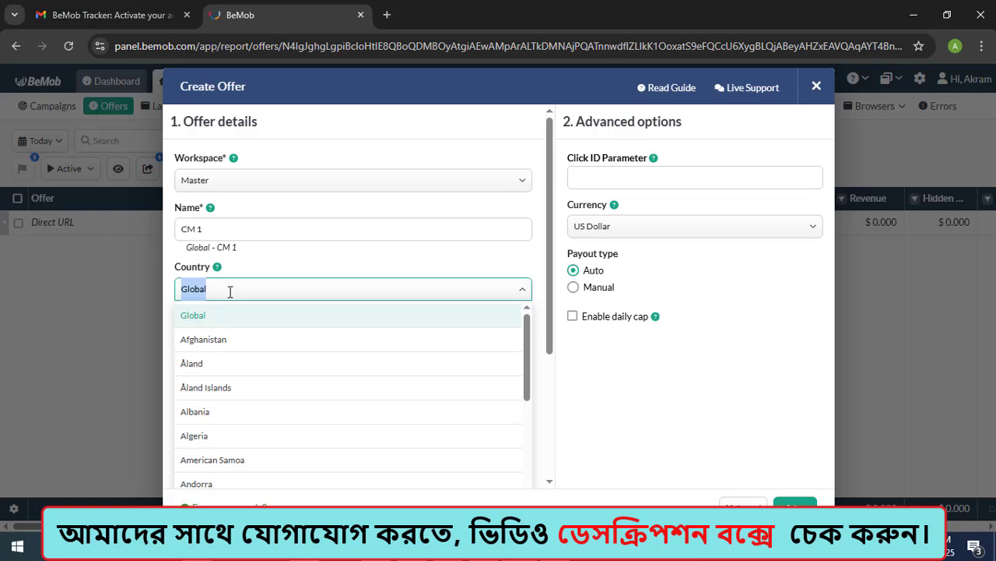
{"action": "type", "text": "unit"}
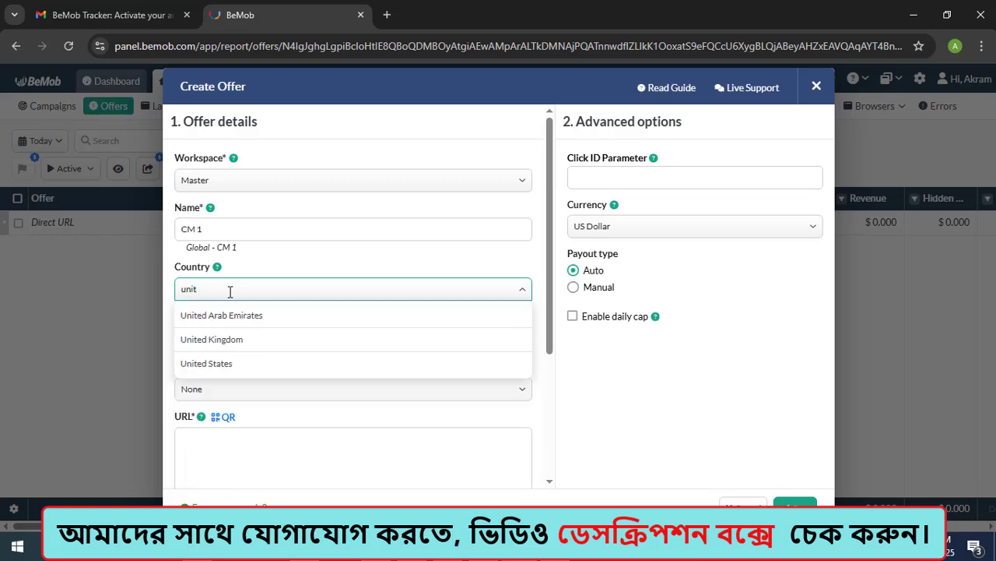
{"action": "left_click", "coordinate": [216, 366]}
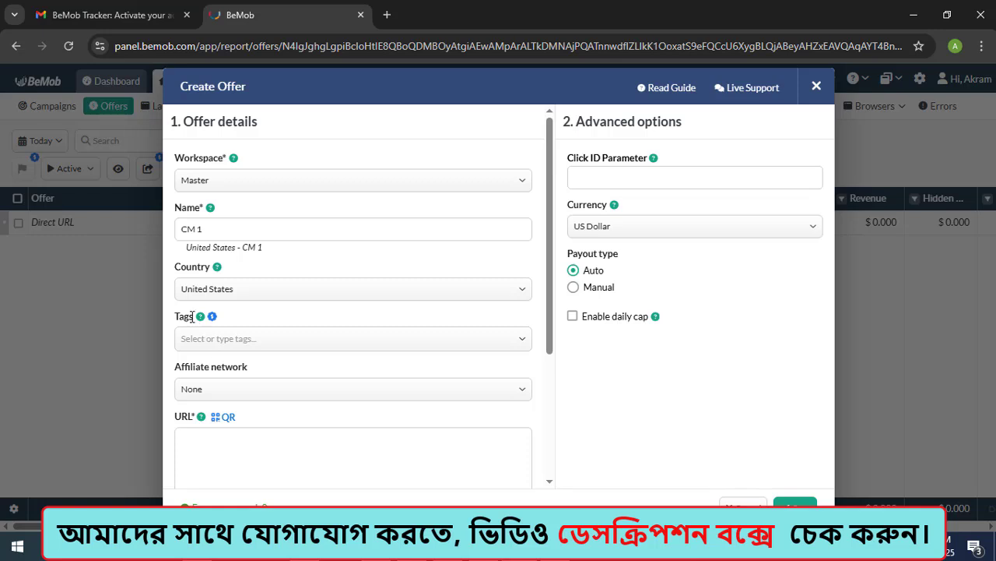
Step: Set the CM 1 offer's affiliate network to ClickDealer
{"action": "mouse_move", "coordinate": [201, 321]}
{"action": "scroll", "coordinate": [399, 321], "scroll_direction": "down", "scroll_amount": 1}
{"action": "scroll", "coordinate": [296, 289], "scroll_direction": "down", "scroll_amount": 1}
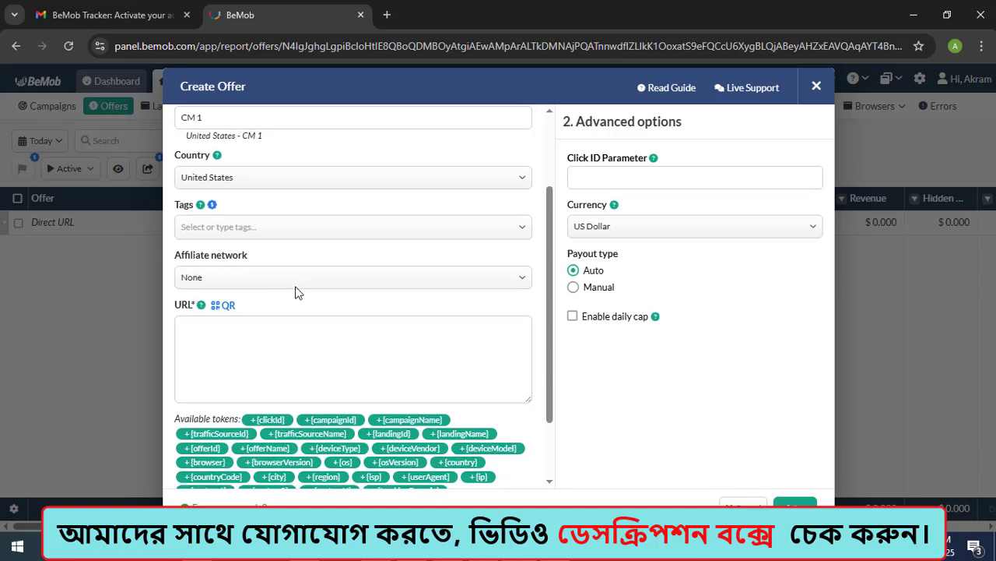
{"action": "left_click", "coordinate": [268, 241]}
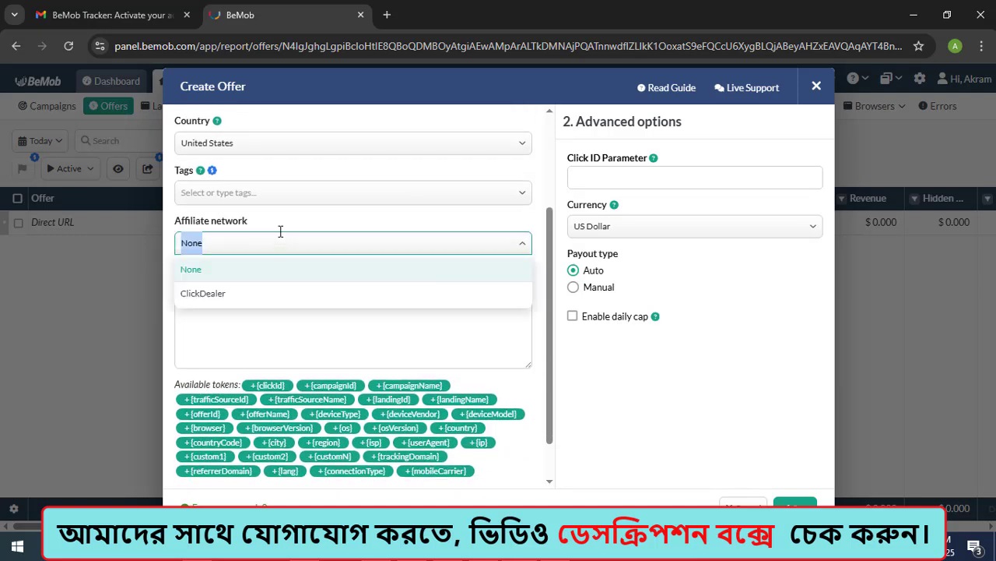
{"action": "left_click", "coordinate": [198, 296]}
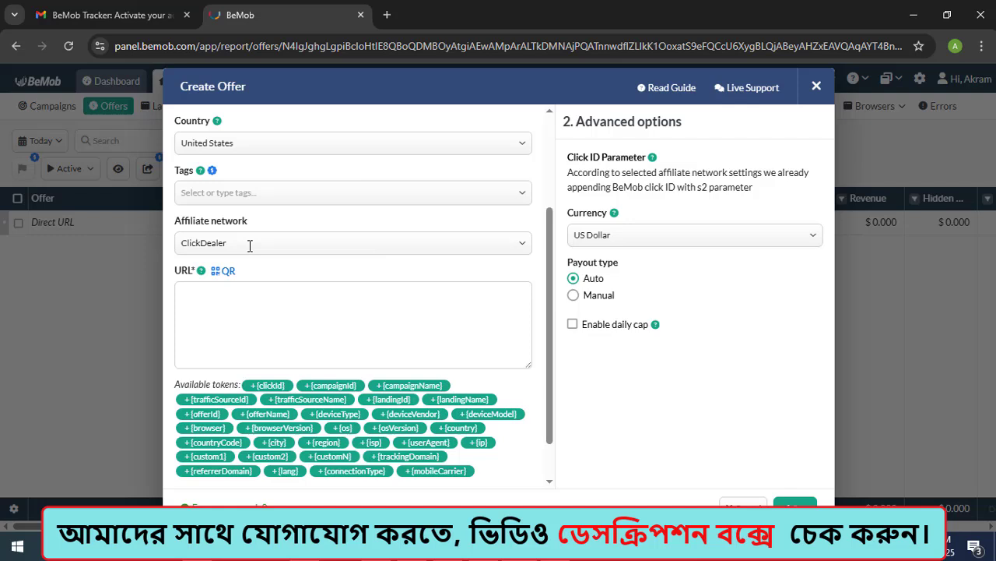
Step: Switch to the ClickDealer portal and open the (8) [WEB+MOB] Dating SM /Global smartlink from My smartlinks
{"action": "left_click", "coordinate": [226, 306]}
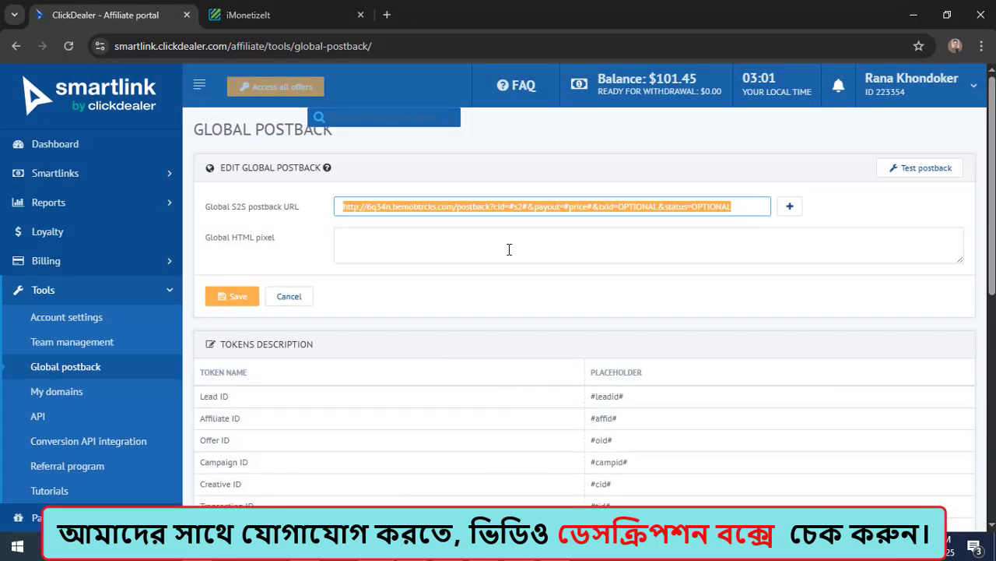
{"action": "left_click", "coordinate": [66, 174]}
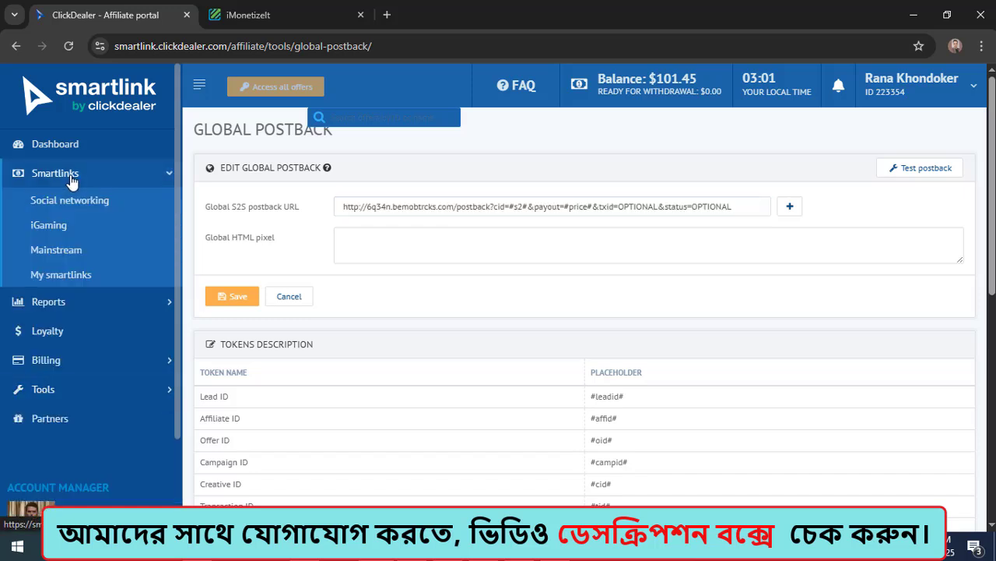
{"action": "left_click", "coordinate": [57, 276]}
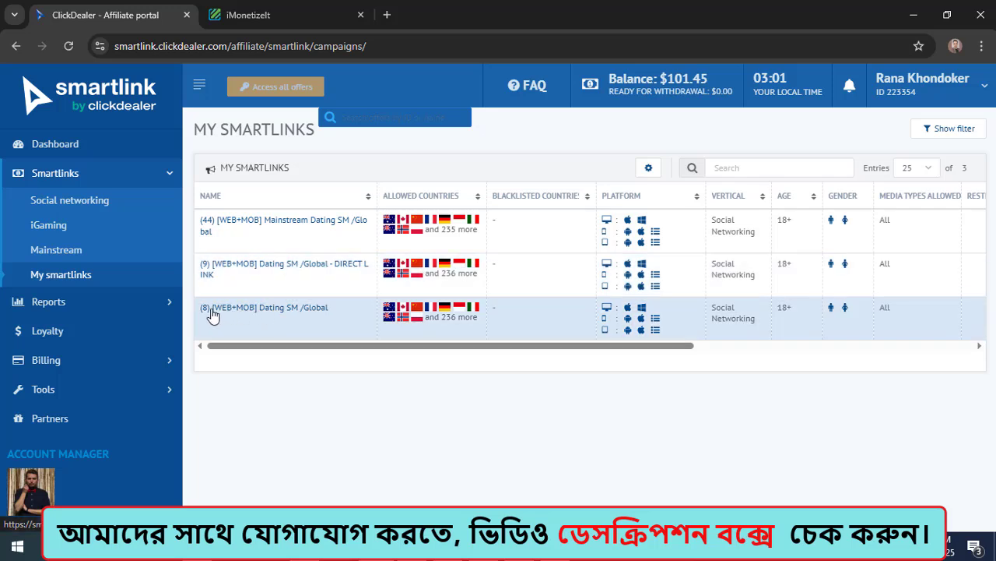
{"action": "left_click", "coordinate": [301, 312]}
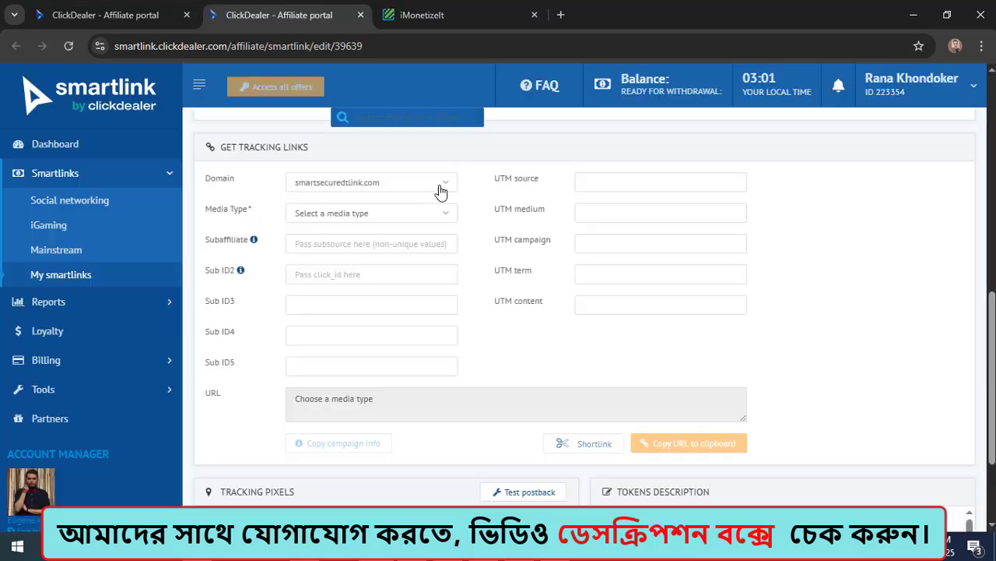
Step: Configure the smartlink's tracking link with domain smartsecuredtlink.com and media type Social Media (other than Facebook)
{"action": "left_click", "coordinate": [441, 187]}
{"action": "left_click", "coordinate": [347, 226]}
{"action": "left_click", "coordinate": [426, 217]}
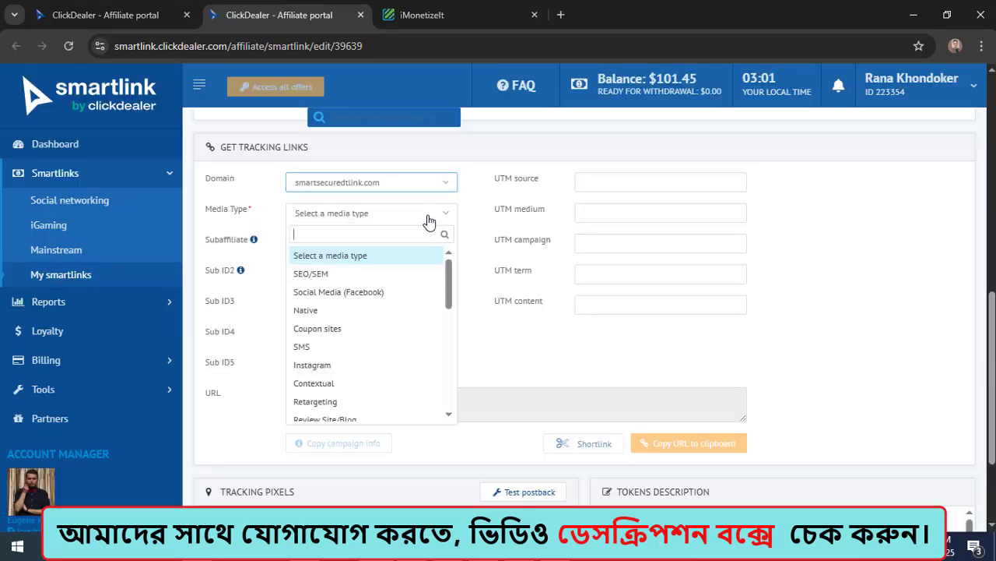
{"action": "scroll", "coordinate": [367, 319], "scroll_direction": "down", "scroll_amount": 5}
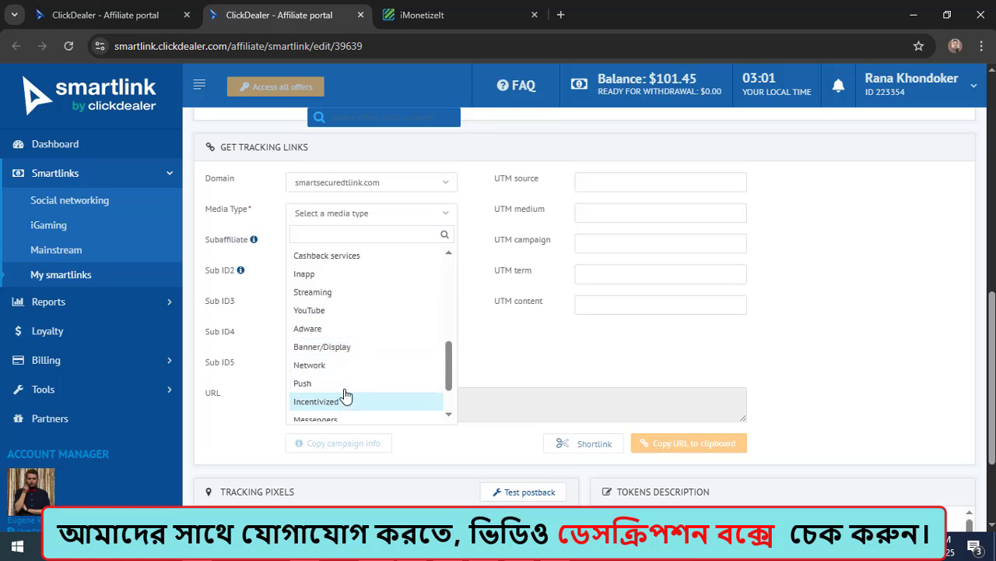
{"action": "scroll", "coordinate": [345, 396], "scroll_direction": "down", "scroll_amount": 2}
{"action": "left_click", "coordinate": [374, 383]}
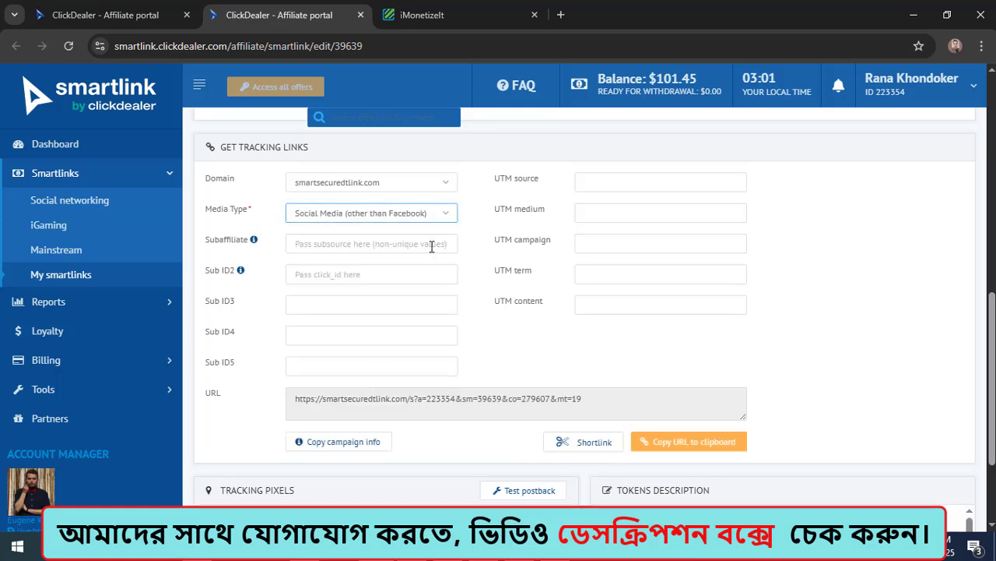
Step: Copy the generated smartlink tracking URL and paste it as the CM 1 offer's URL in BeMob
{"action": "scroll", "coordinate": [432, 246], "scroll_direction": "down", "scroll_amount": 2}
{"action": "left_click_drag", "start_coordinate": [591, 256], "coordinate": [327, 257]}
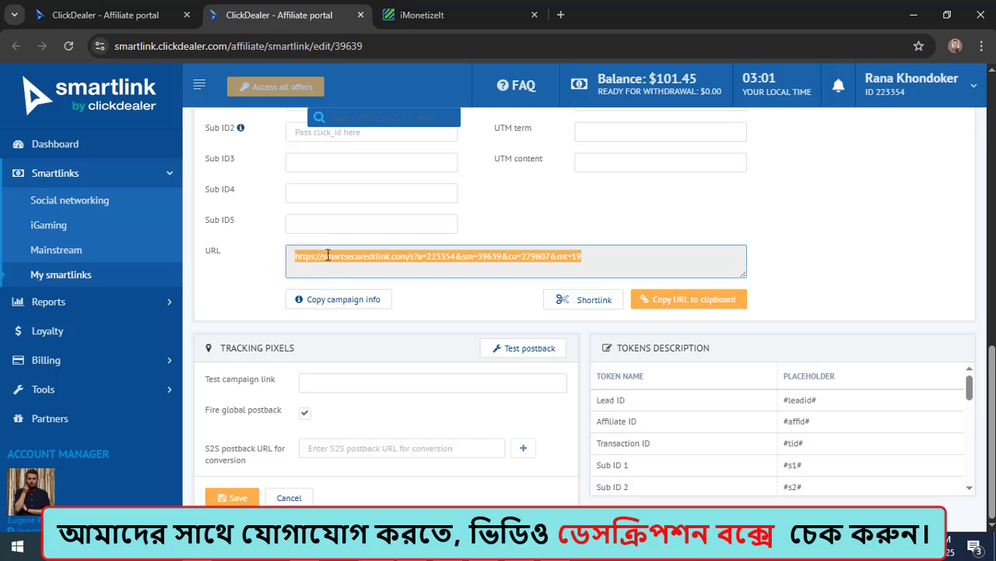
{"action": "right_click", "coordinate": [335, 260]}
{"action": "left_click", "coordinate": [356, 270]}
{"action": "left_click", "coordinate": [914, 14]}
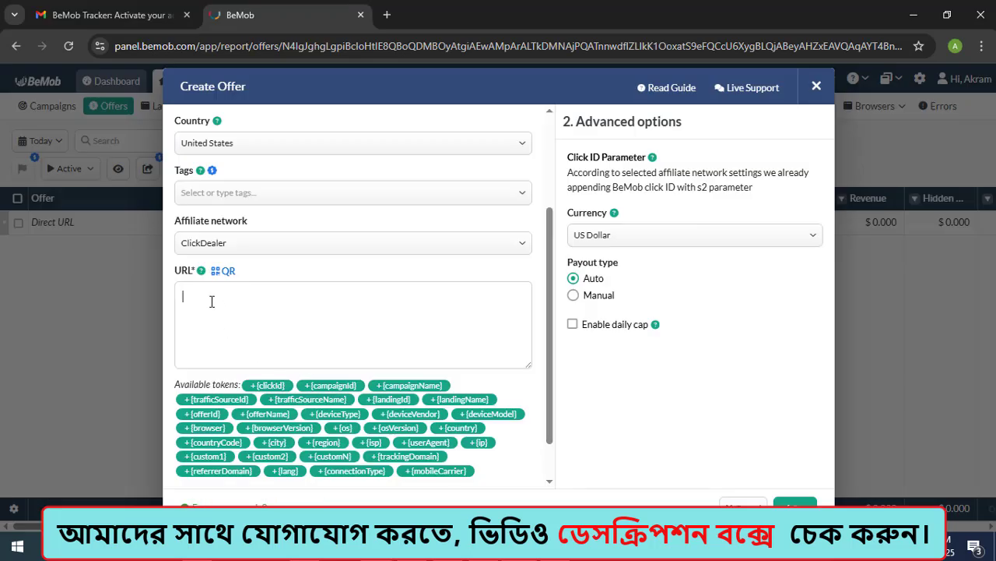
{"action": "left_click", "coordinate": [212, 301]}
{"action": "key", "text": "ctrl+v"}
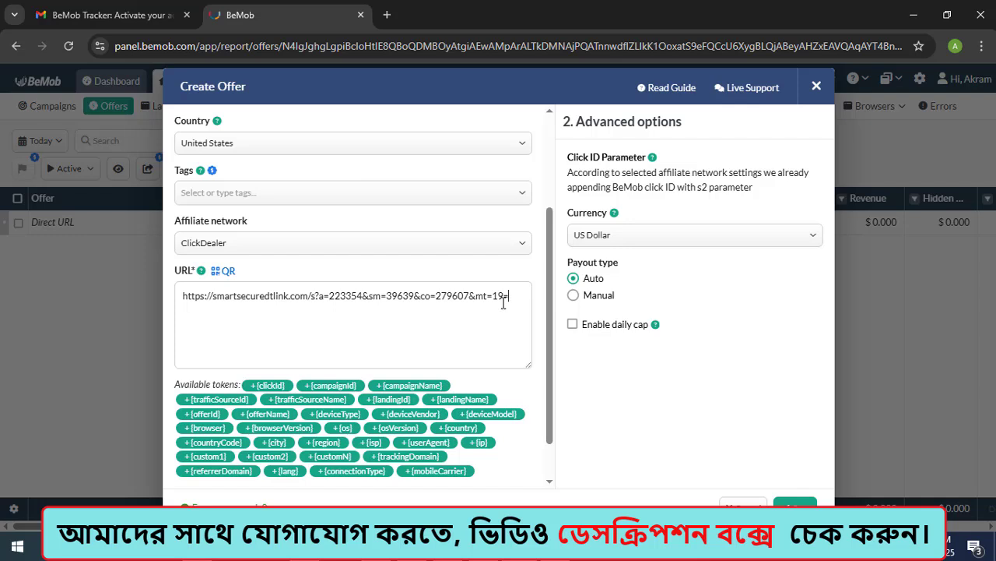
Step: Append =&s2 and the {country} and {browserVersion} tokens to the offer URL, and save the offer
{"action": "type", "text": "&s2"}
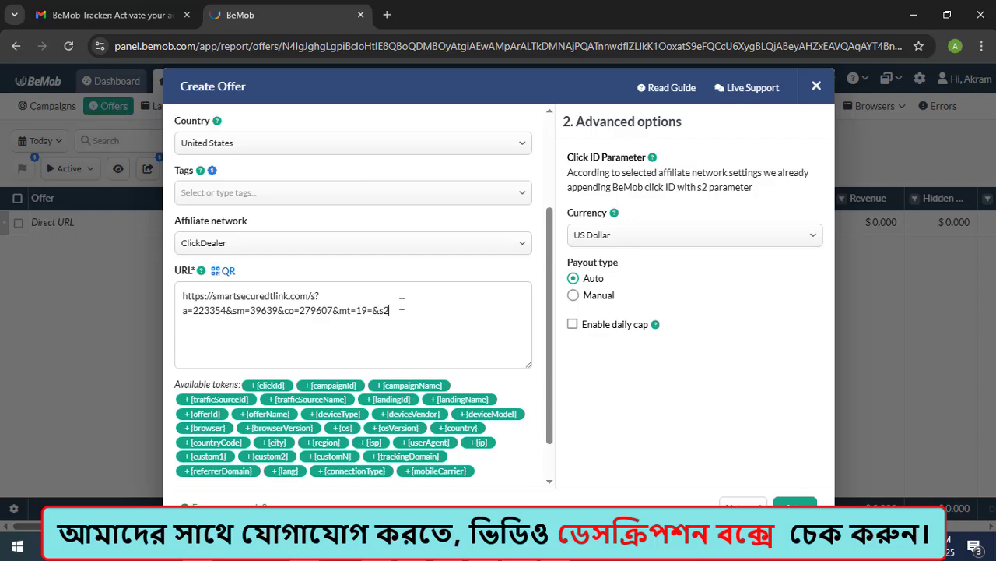
{"action": "scroll", "coordinate": [327, 337], "scroll_direction": "down", "scroll_amount": 1}
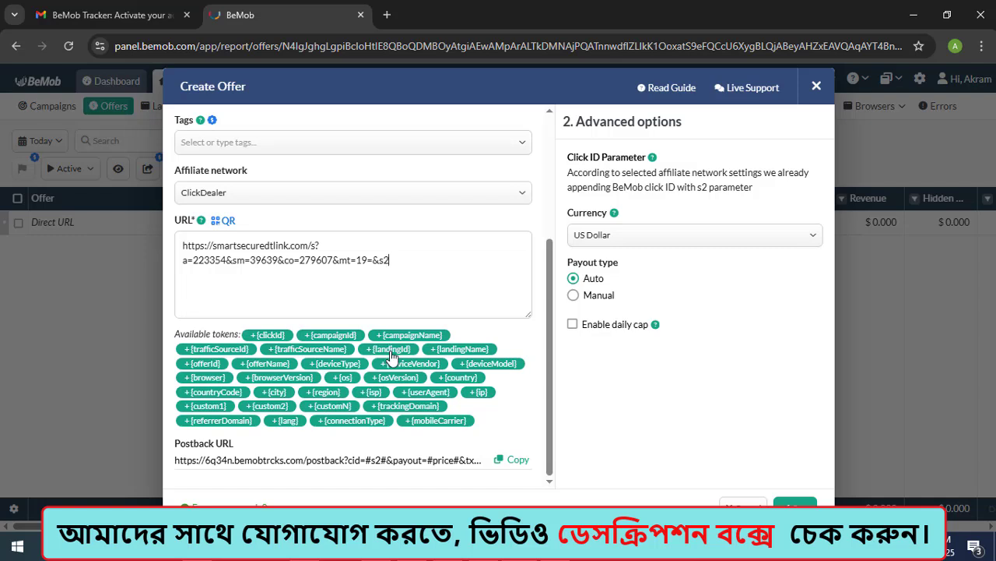
{"action": "left_click", "coordinate": [451, 380]}
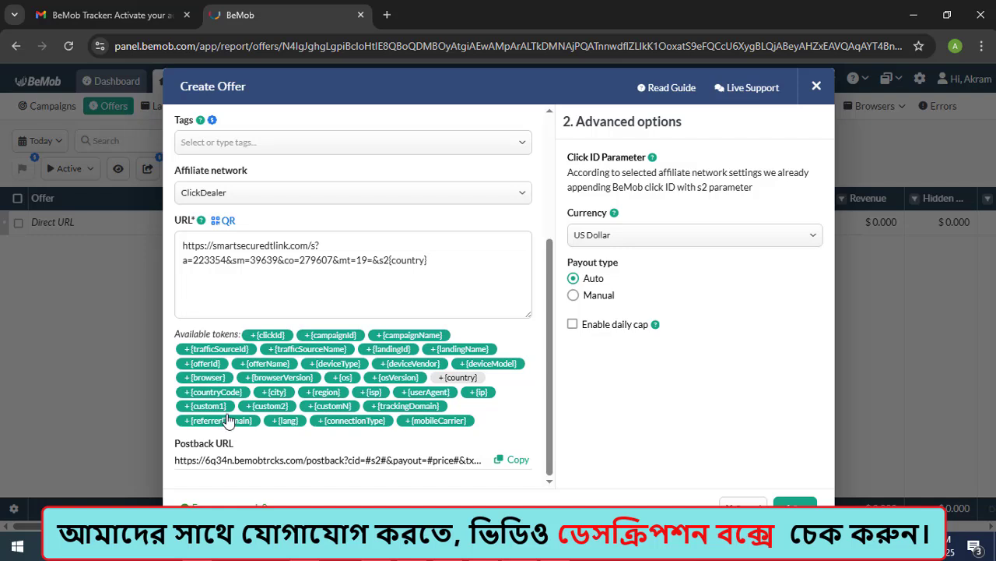
{"action": "left_click", "coordinate": [278, 380]}
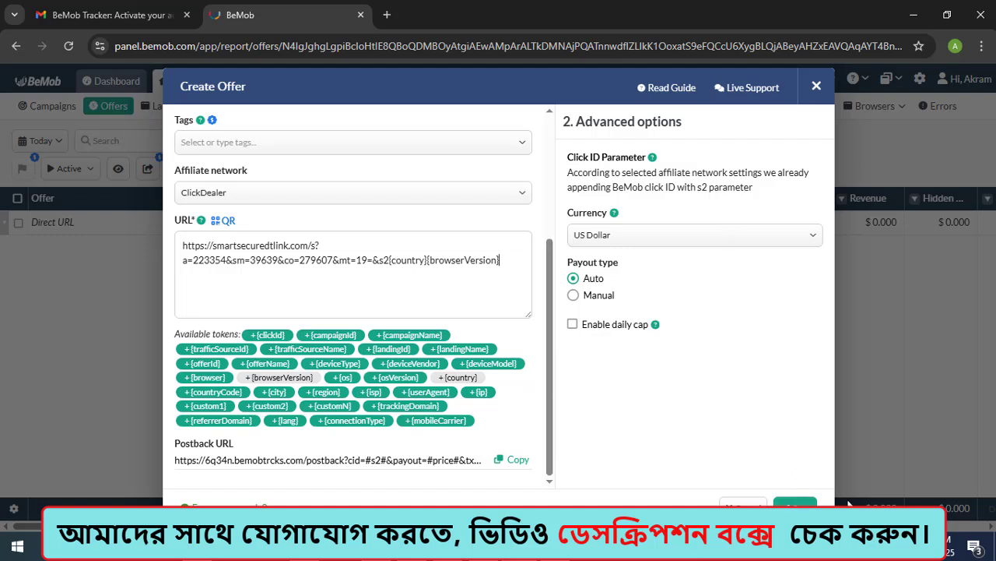
{"action": "left_click", "coordinate": [795, 503]}
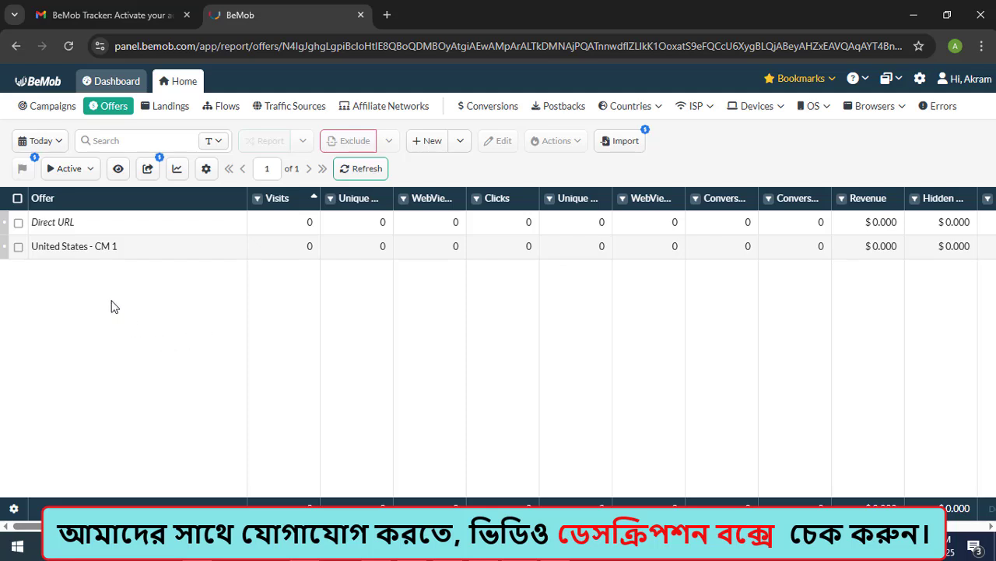
Step: Start a new campaign named CM 1 with Instagram as its traffic source
{"action": "left_click", "coordinate": [44, 108]}
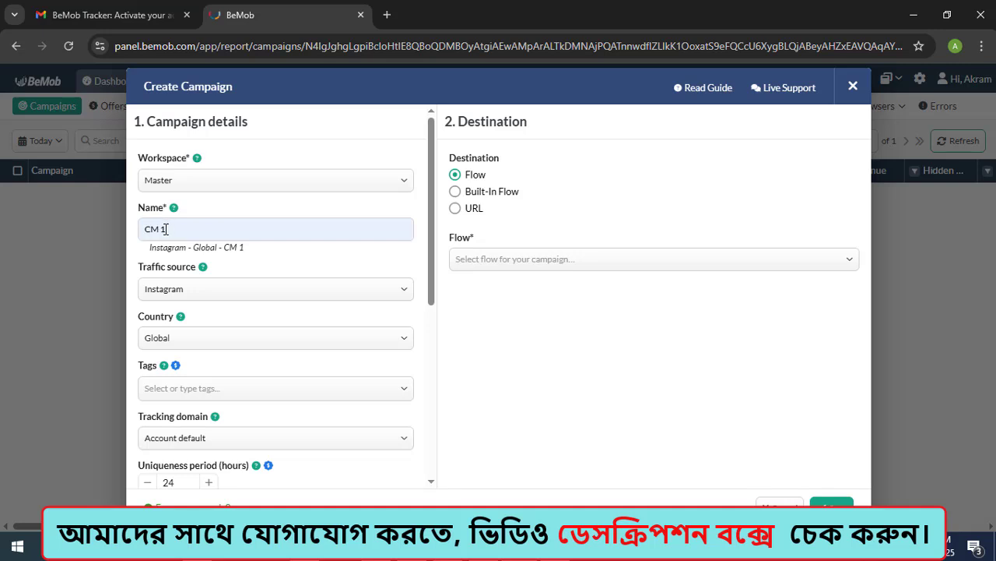
{"action": "left_click_drag", "start_coordinate": [165, 228], "coordinate": [143, 228]}
{"action": "scroll", "coordinate": [156, 231], "scroll_direction": "down", "scroll_amount": 1}
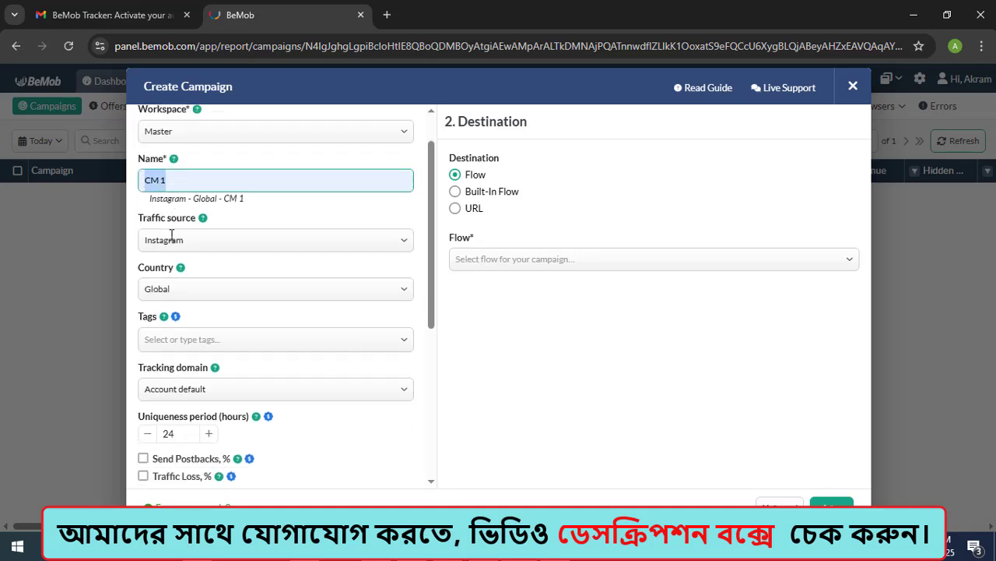
{"action": "left_click", "coordinate": [214, 221]}
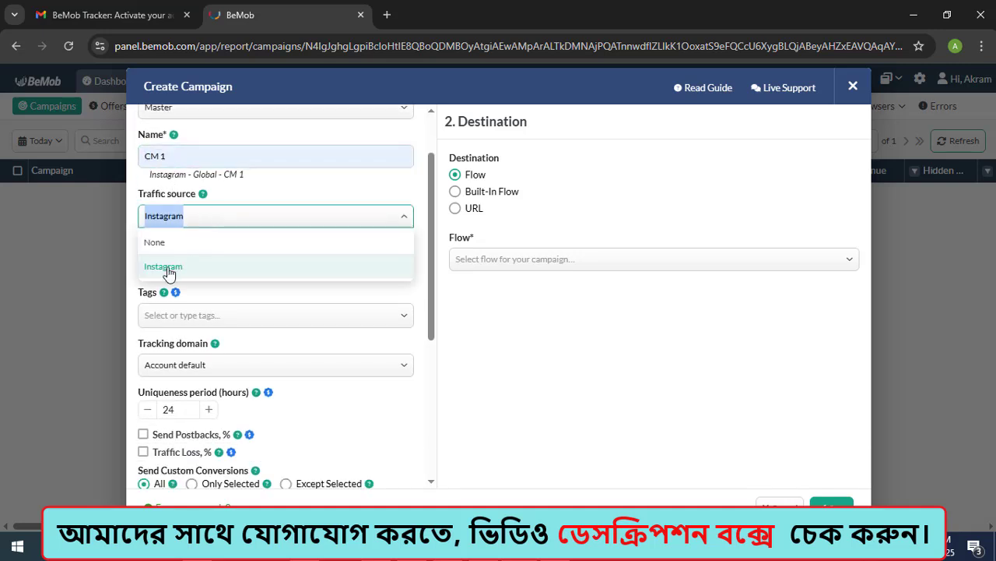
{"action": "left_click", "coordinate": [165, 266]}
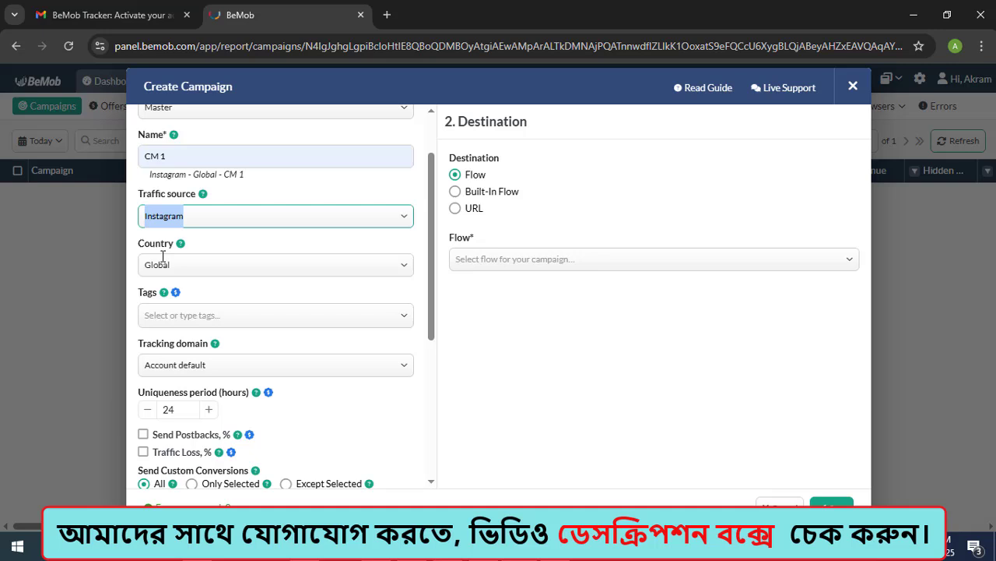
Step: Set the CM 1 campaign's country to United States
{"action": "left_click", "coordinate": [201, 266]}
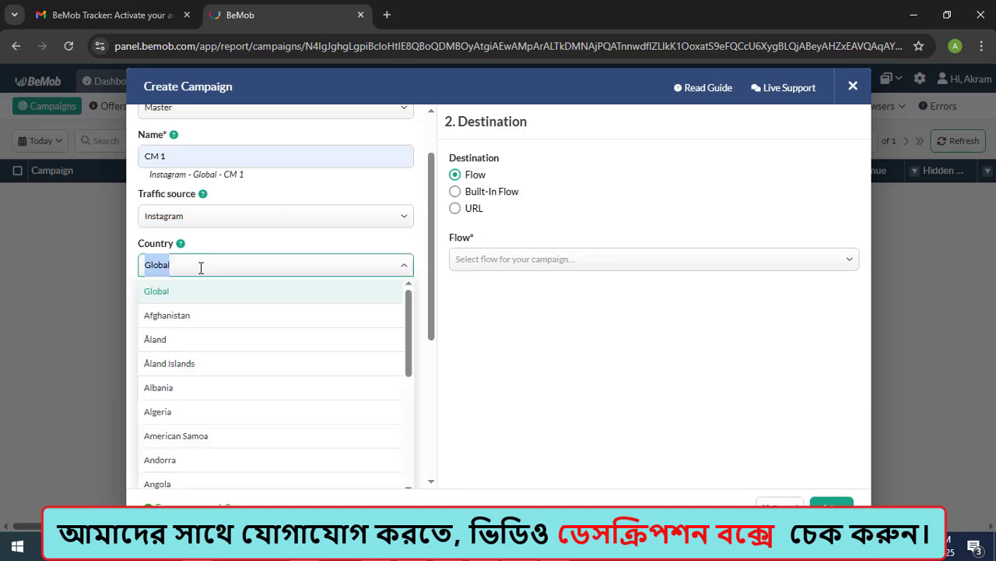
{"action": "type", "text": "uniterd"}
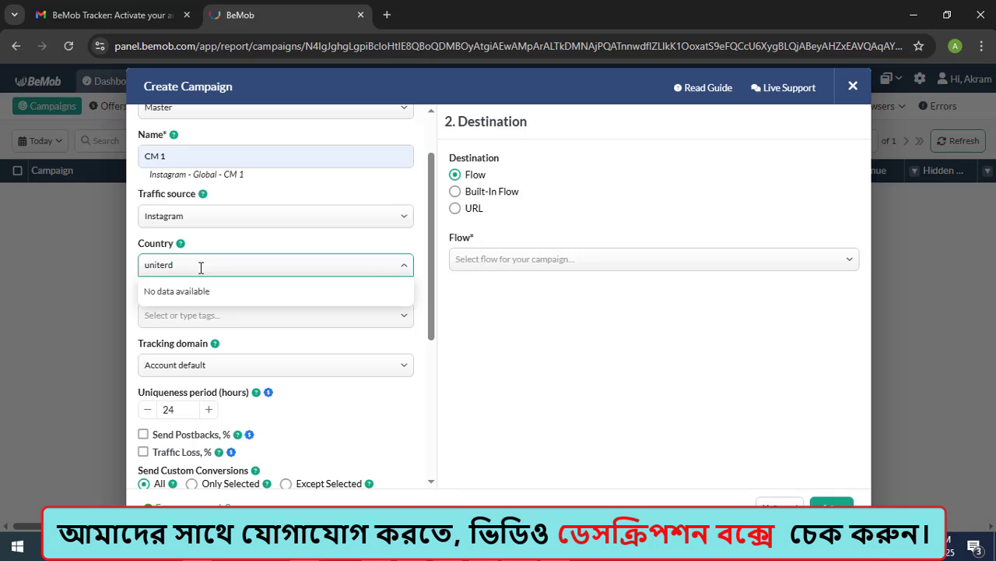
{"action": "key", "text": "BackSpace"}
{"action": "key", "text": "BackSpace"}
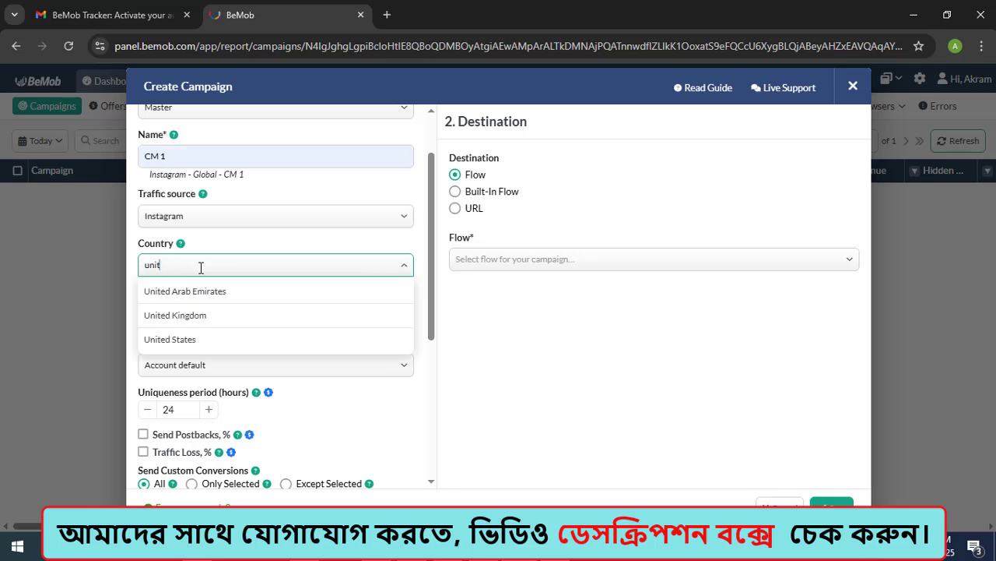
{"action": "left_click", "coordinate": [161, 341]}
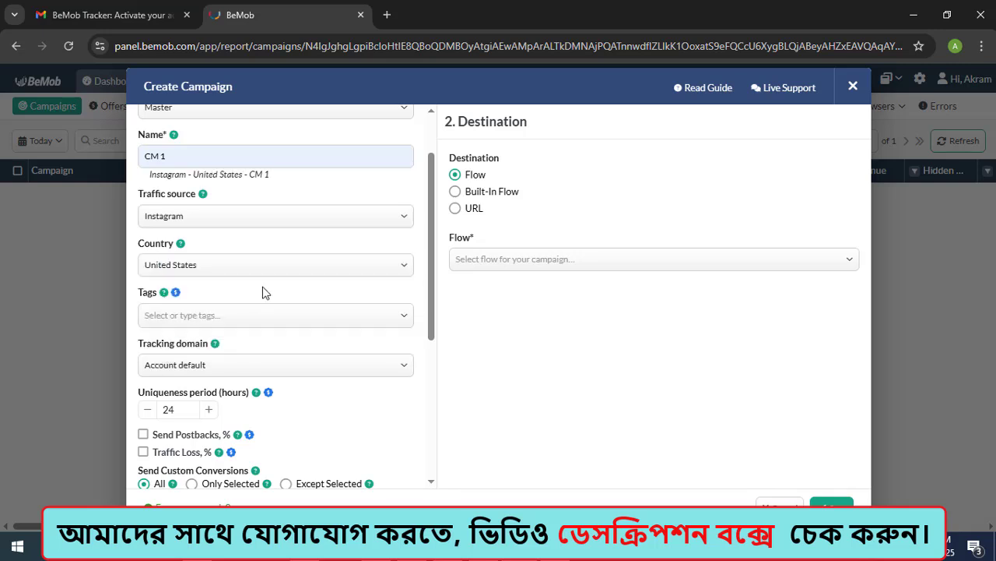
Step: Set the campaign's tracking domain to 6q34n.bemobtrk.com
{"action": "scroll", "coordinate": [262, 292], "scroll_direction": "down", "scroll_amount": 2}
{"action": "mouse_move", "coordinate": [169, 226]}
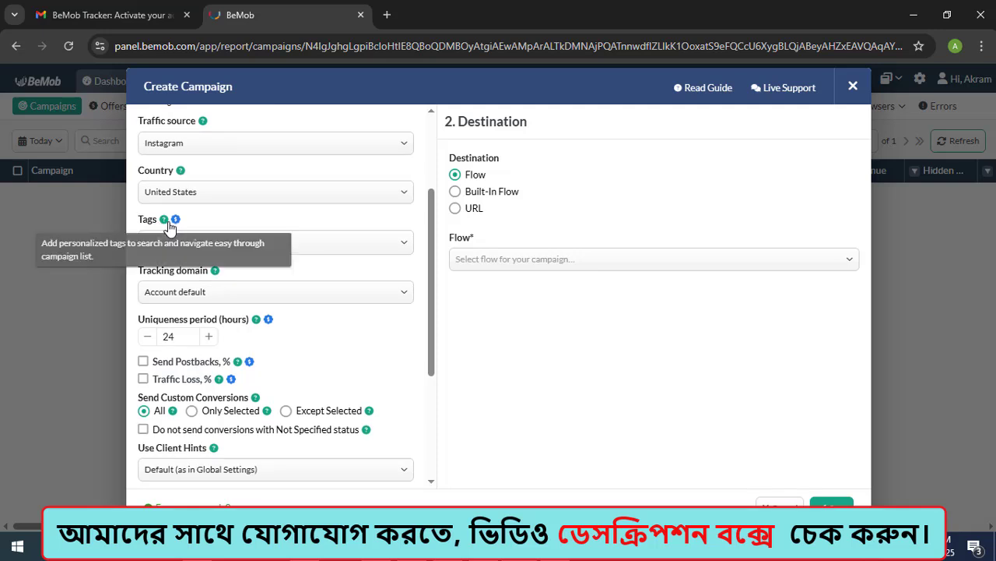
{"action": "scroll", "coordinate": [172, 307], "scroll_direction": "down", "scroll_amount": 2}
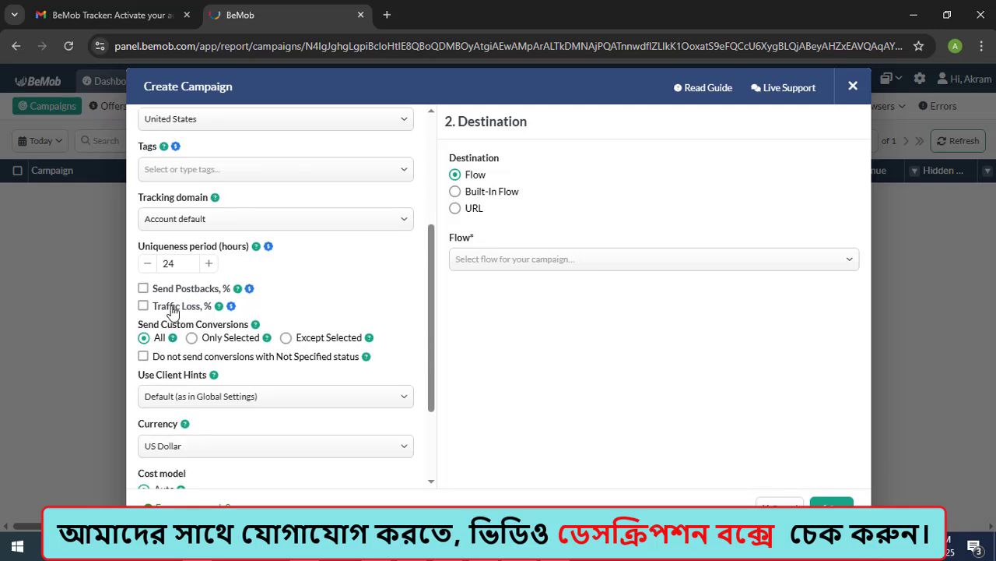
{"action": "left_click", "coordinate": [204, 218]}
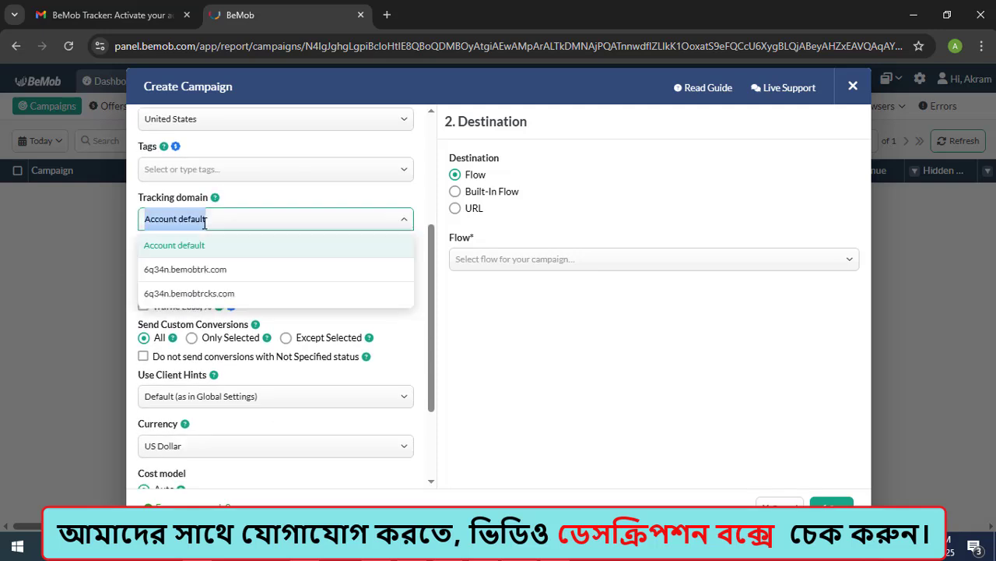
{"action": "left_click", "coordinate": [184, 277]}
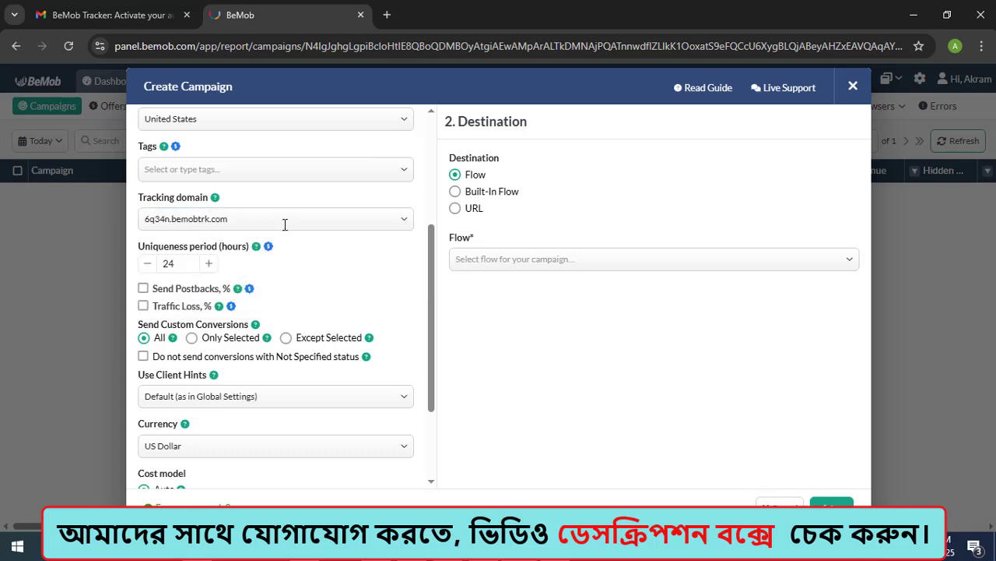
Step: Set the campaign destination to Built-In Flow and disable landings on Path 1 for direct linking
{"action": "scroll", "coordinate": [178, 374], "scroll_direction": "down", "scroll_amount": 2}
{"action": "scroll", "coordinate": [214, 315], "scroll_direction": "down", "scroll_amount": 2}
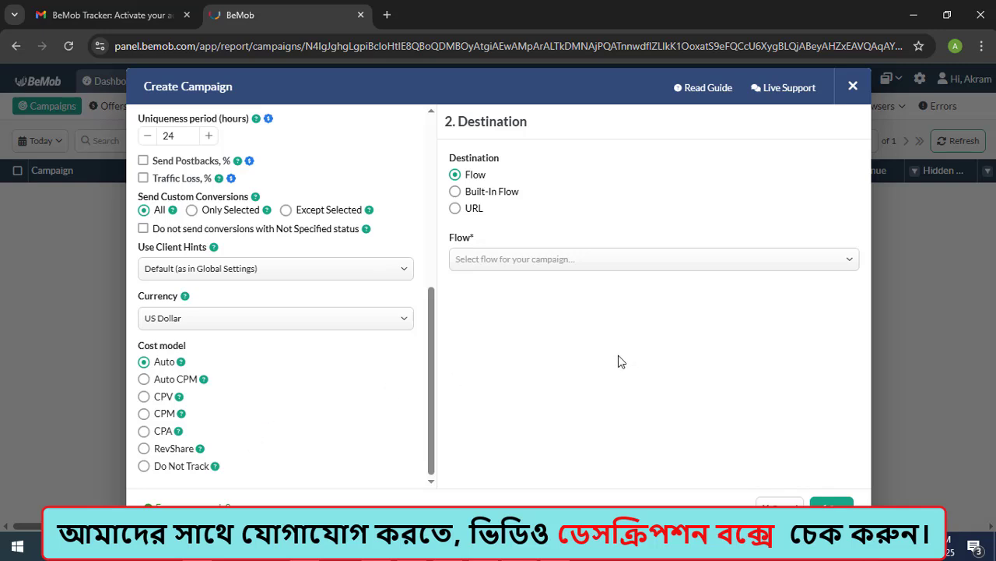
{"action": "left_click", "coordinate": [457, 193]}
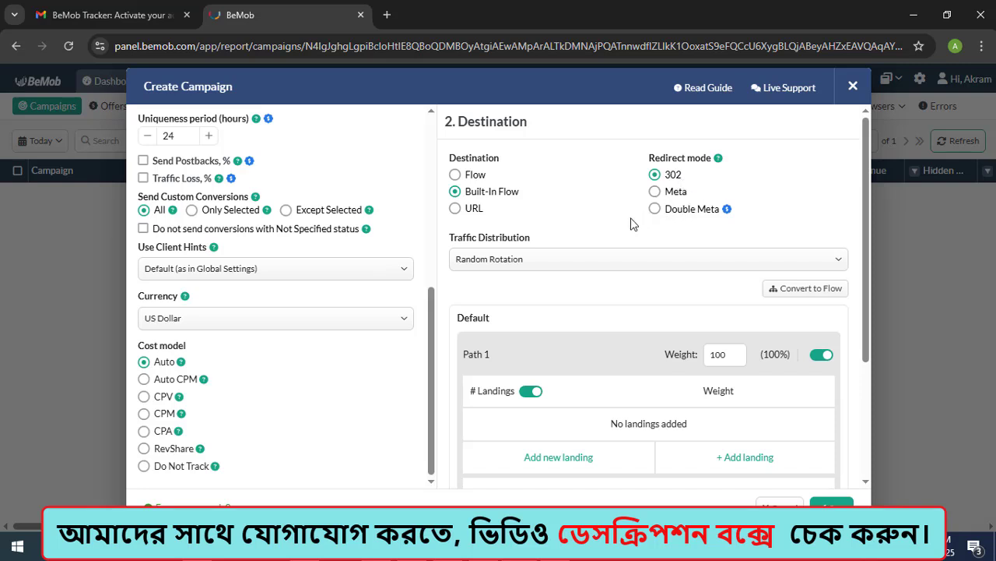
{"action": "scroll", "coordinate": [632, 224], "scroll_direction": "down", "scroll_amount": 3}
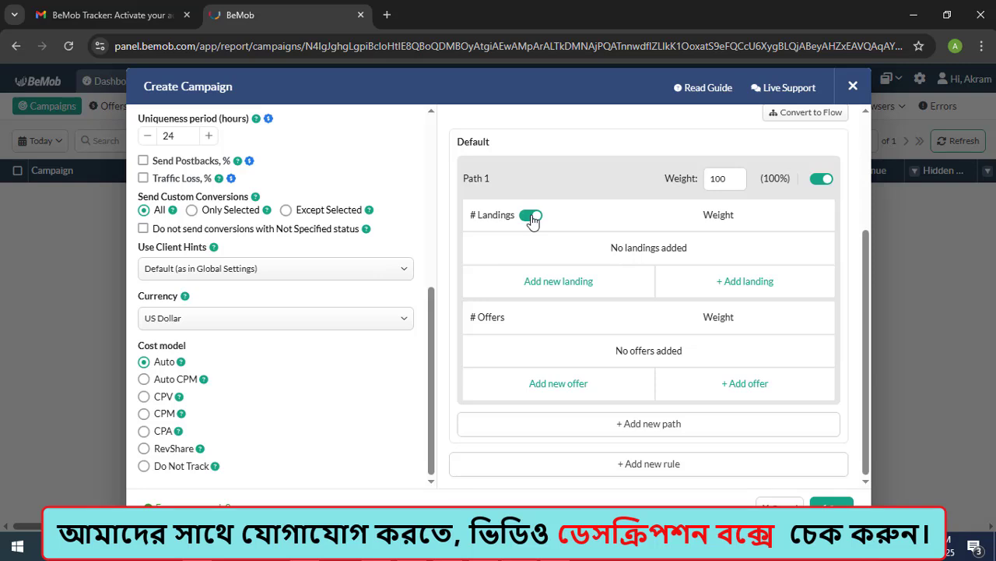
{"action": "left_click", "coordinate": [532, 217]}
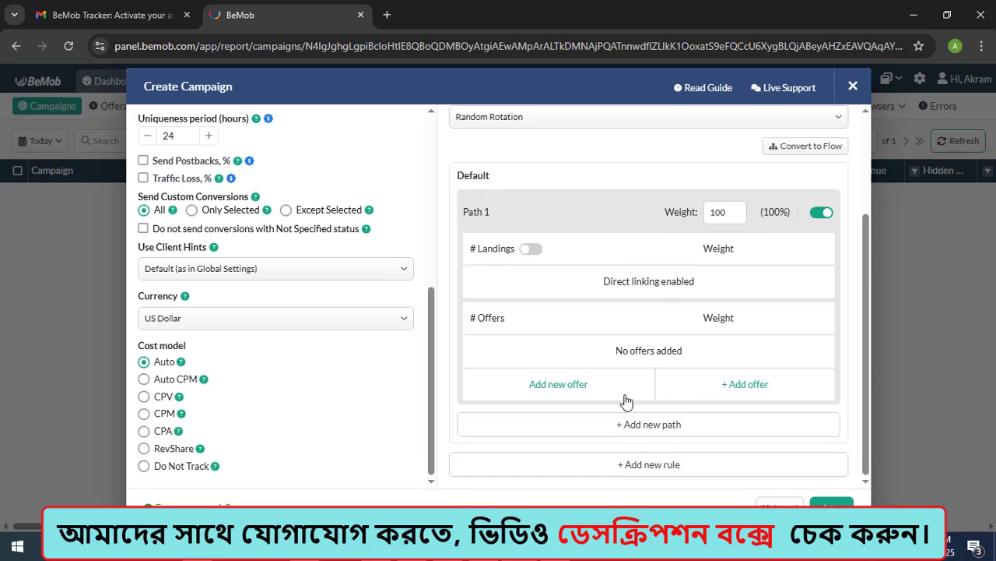
Step: Add the United States - CM 1 offer to Path 1 and save the campaign
{"action": "left_click", "coordinate": [736, 389]}
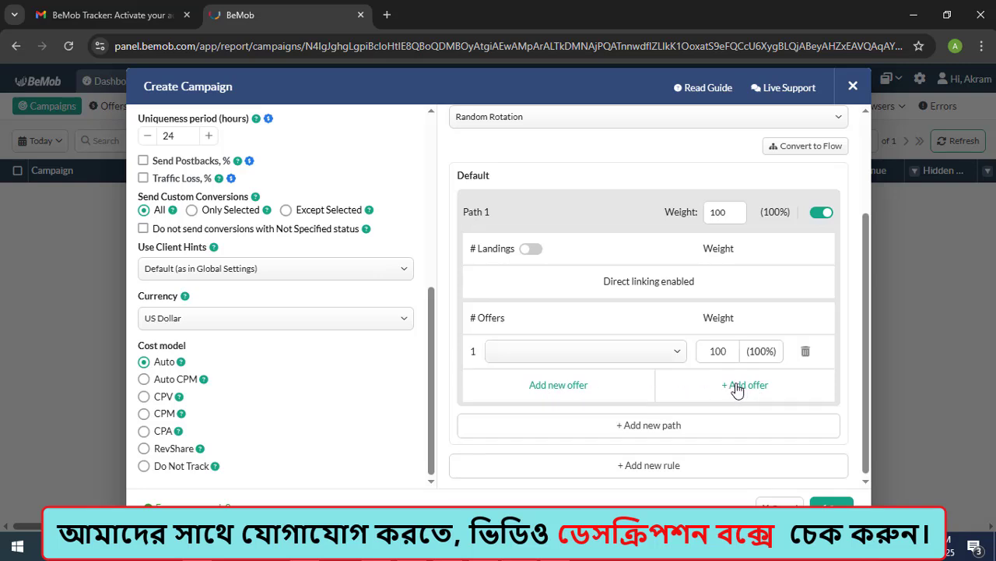
{"action": "left_click", "coordinate": [677, 353]}
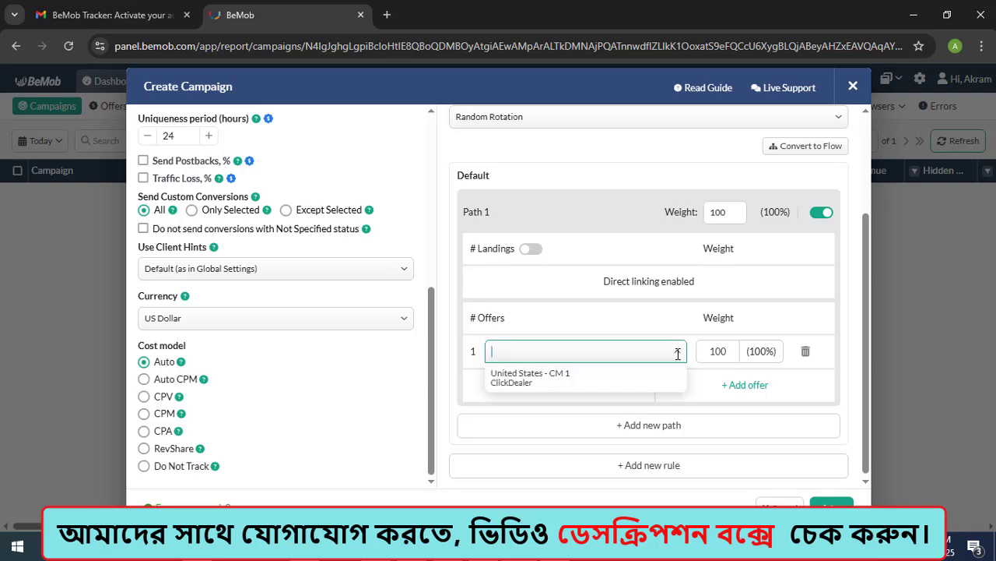
{"action": "left_click", "coordinate": [536, 382]}
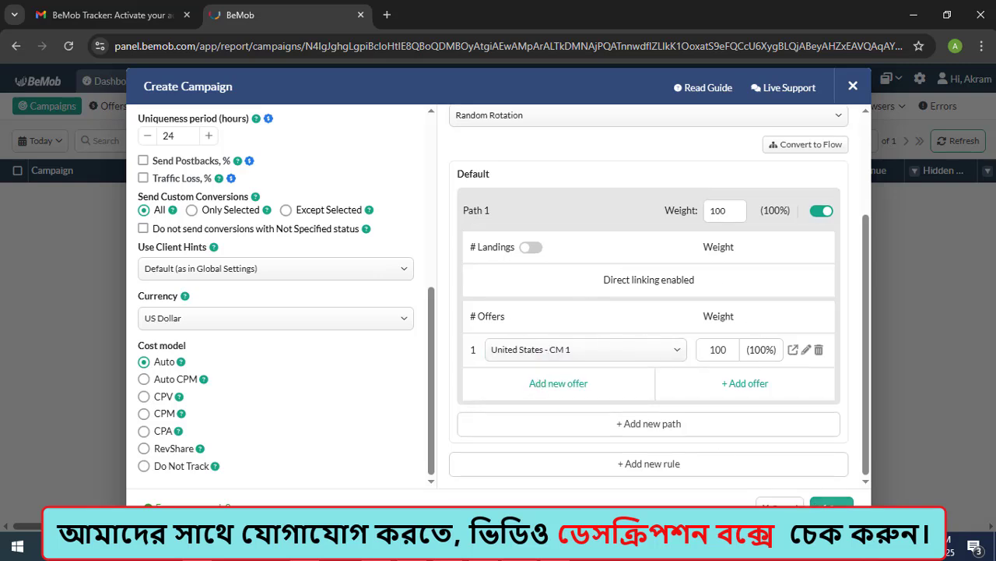
{"action": "left_click", "coordinate": [832, 508]}
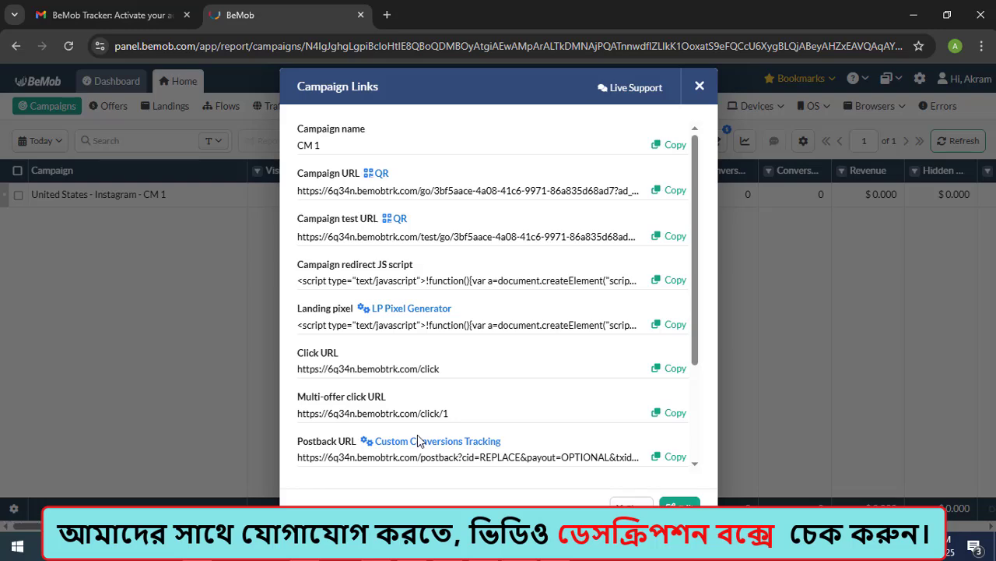
Step: Review the tracking and postback links of the CM 1 campaign and copy its Campaign URL
{"action": "scroll", "coordinate": [346, 287], "scroll_direction": "down", "scroll_amount": 3}
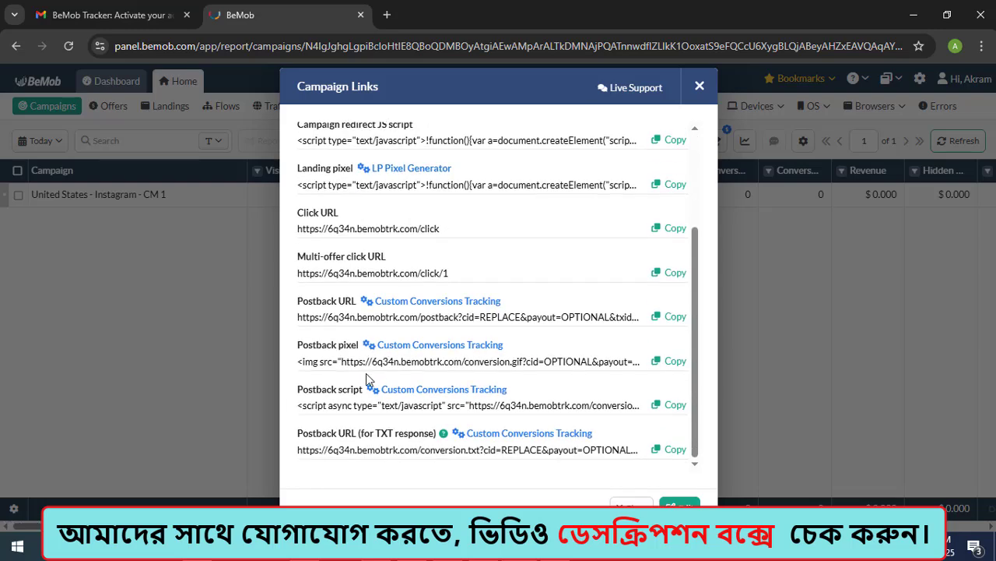
{"action": "scroll", "coordinate": [361, 368], "scroll_direction": "up", "scroll_amount": 3}
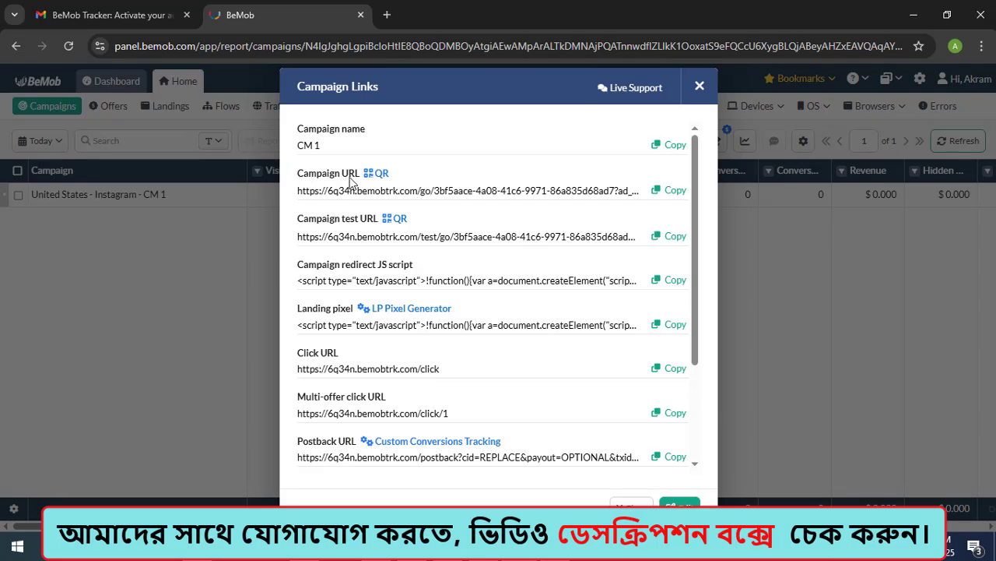
{"action": "left_click", "coordinate": [668, 192]}
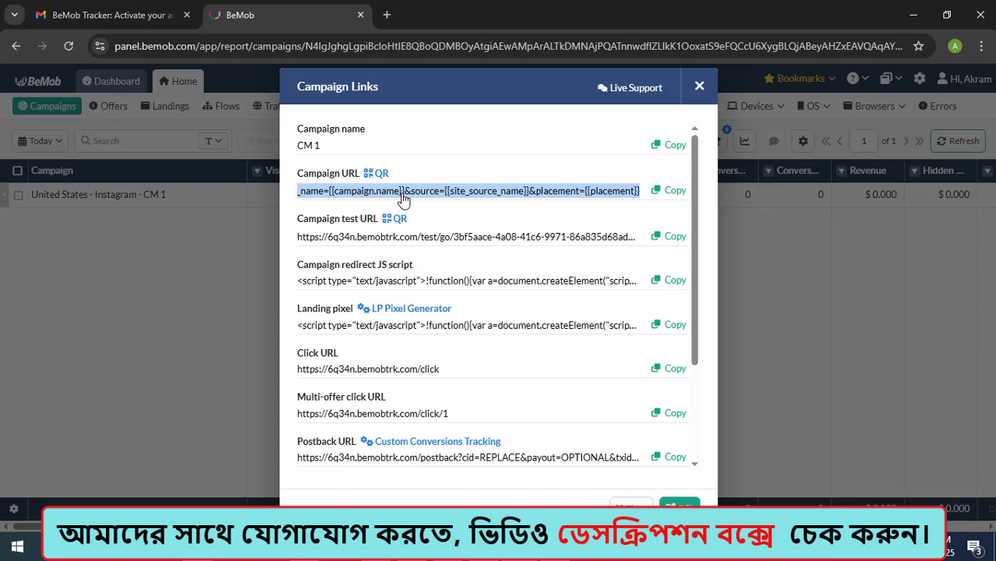
{"action": "left_click", "coordinate": [673, 198]}
{"action": "scroll", "coordinate": [358, 319], "scroll_direction": "down", "scroll_amount": 1}
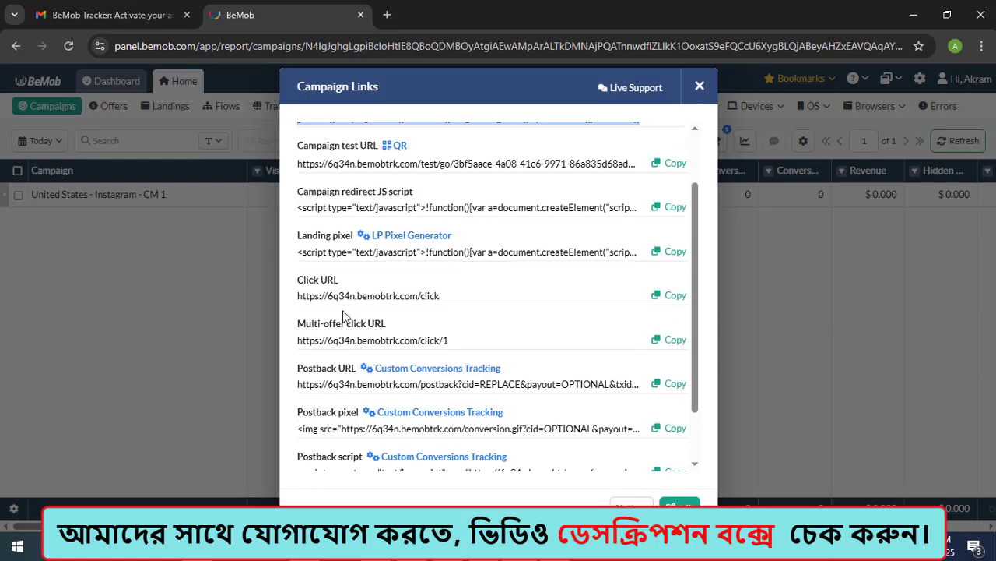
{"action": "scroll", "coordinate": [360, 314], "scroll_direction": "down", "scroll_amount": 1}
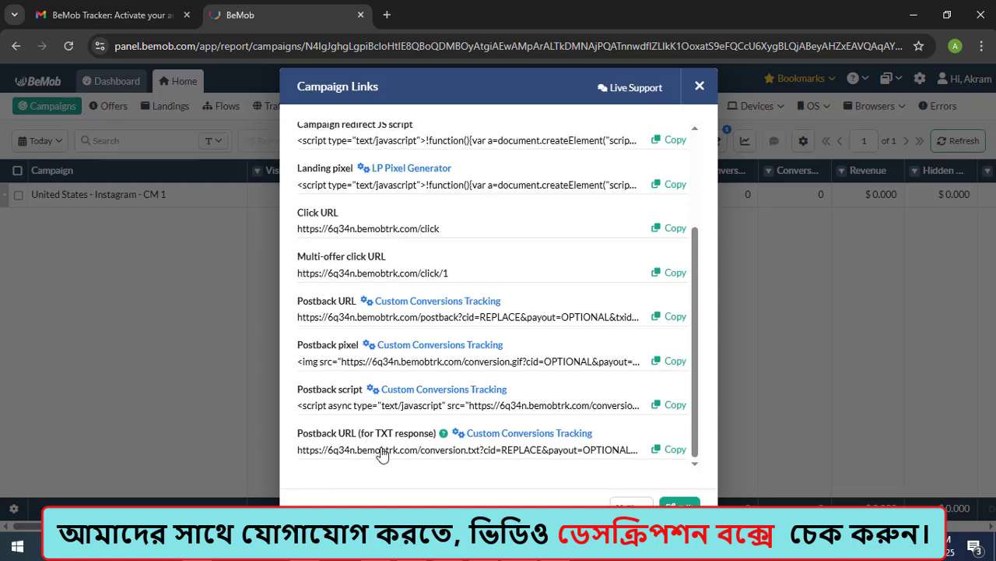
{"action": "scroll", "coordinate": [389, 409], "scroll_direction": "up", "scroll_amount": 2}
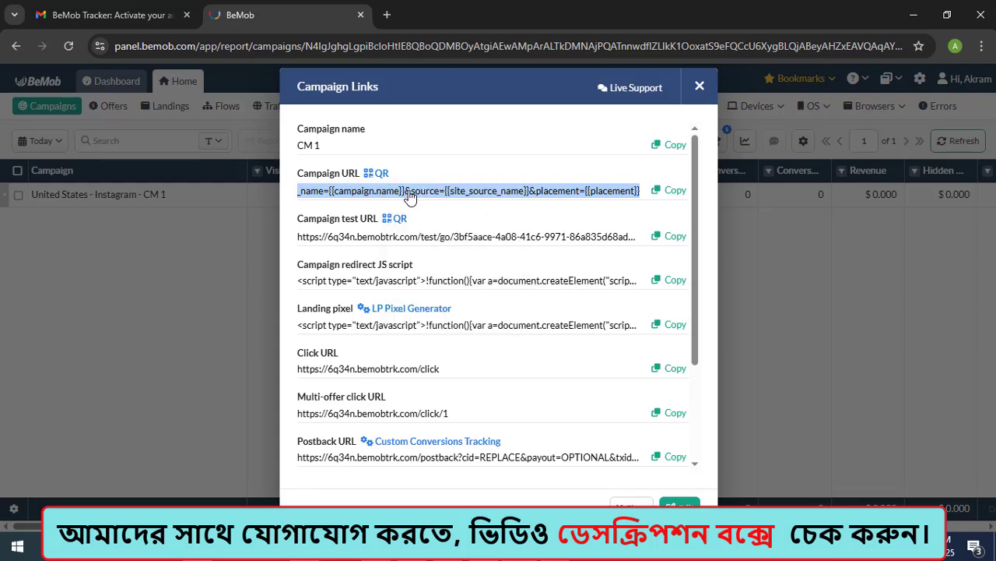
{"action": "mouse_move", "coordinate": [381, 179]}
{"action": "left_click", "coordinate": [674, 195]}
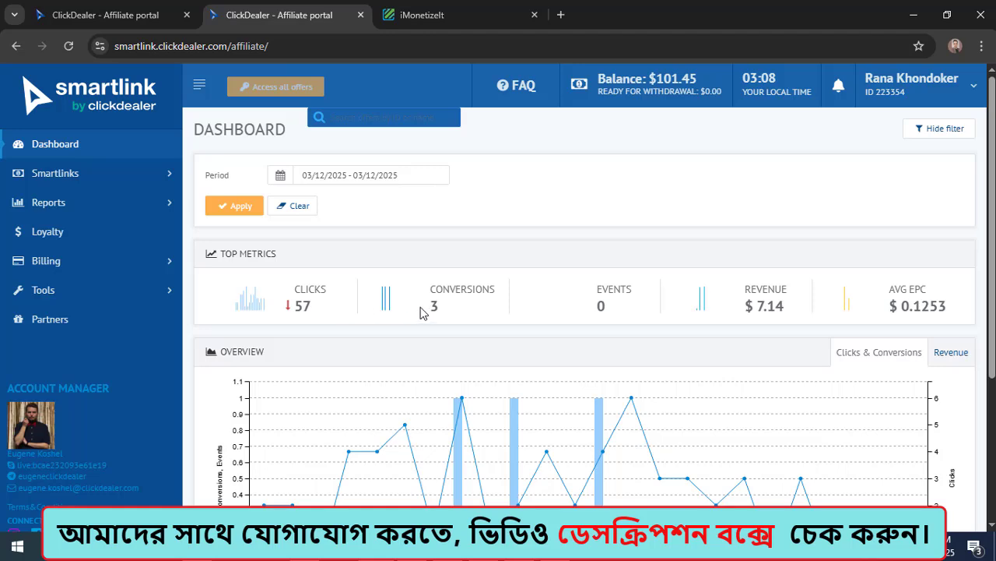
Step: Examine the conversions metric and the clicks and conversions overview on the ClickDealer affiliate dashboard
{"action": "left_click_drag", "start_coordinate": [425, 311], "coordinate": [464, 314]}
{"action": "scroll", "coordinate": [446, 320], "scroll_direction": "down", "scroll_amount": 3}
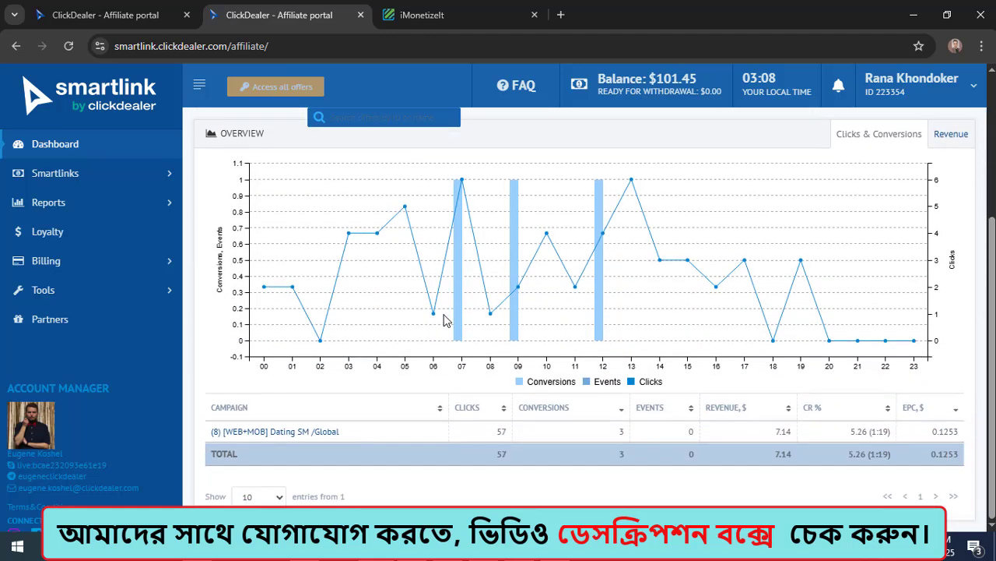
{"action": "scroll", "coordinate": [446, 320], "scroll_direction": "up", "scroll_amount": 1}
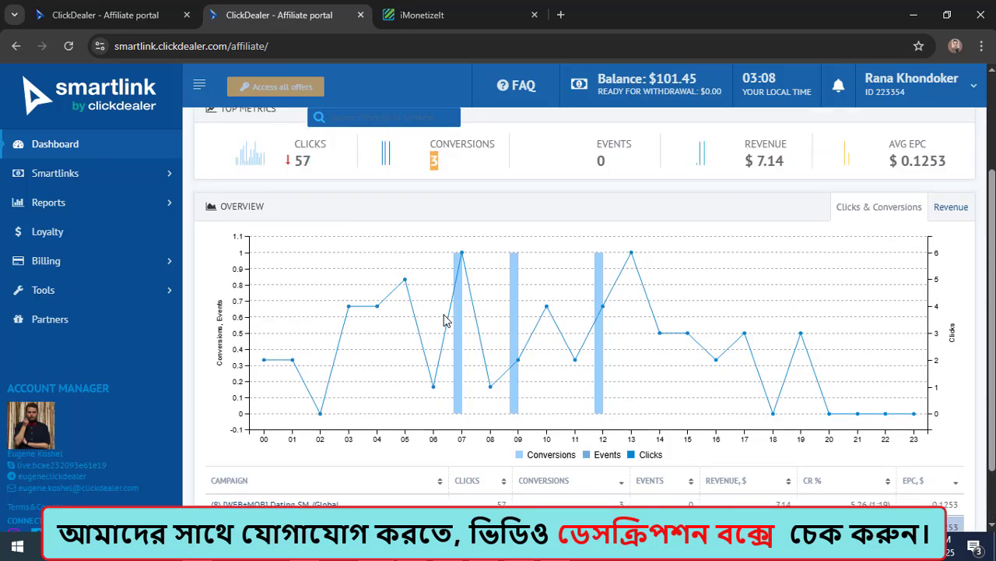